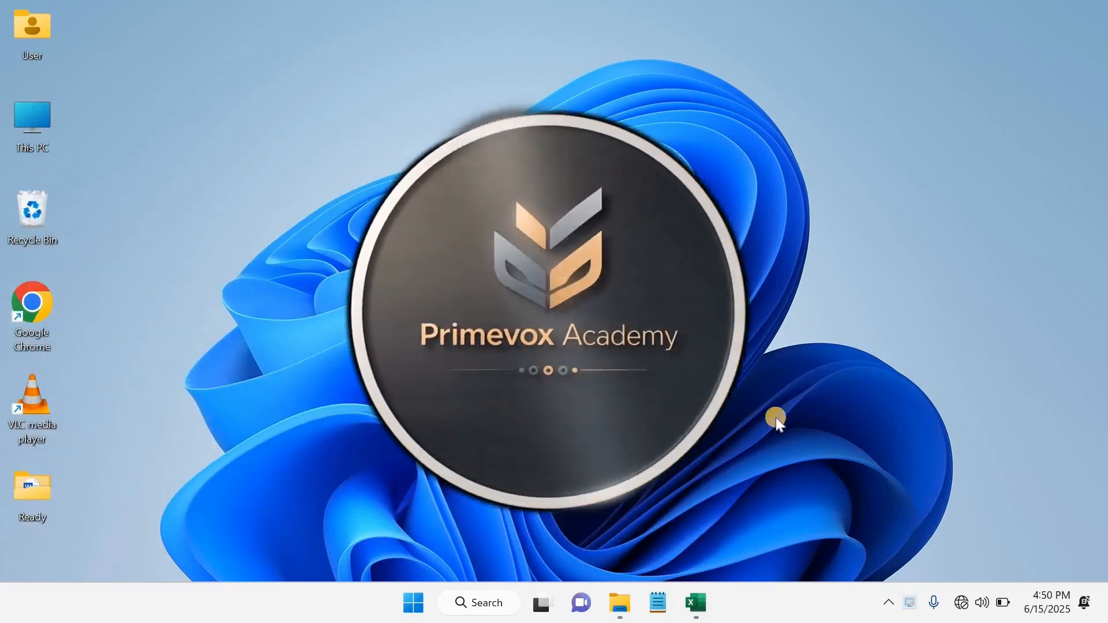
Switch to the Book1 workbook in Excel and insert a 2-D clustered column chart from the country and population data in A1:B11
click(706, 597)
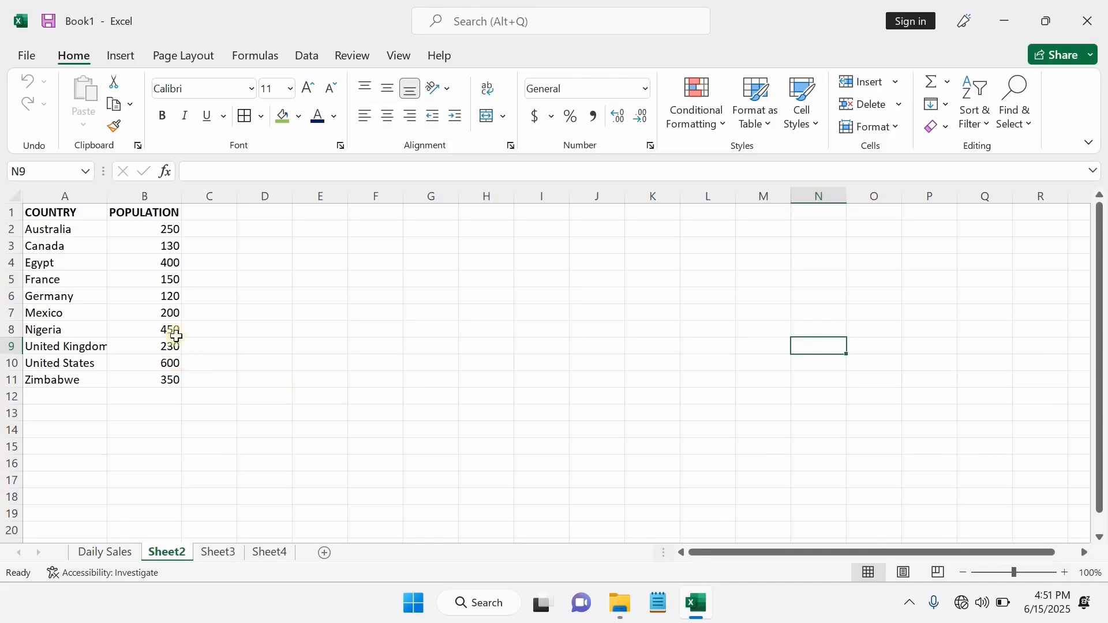
drag(48, 215, 153, 384)
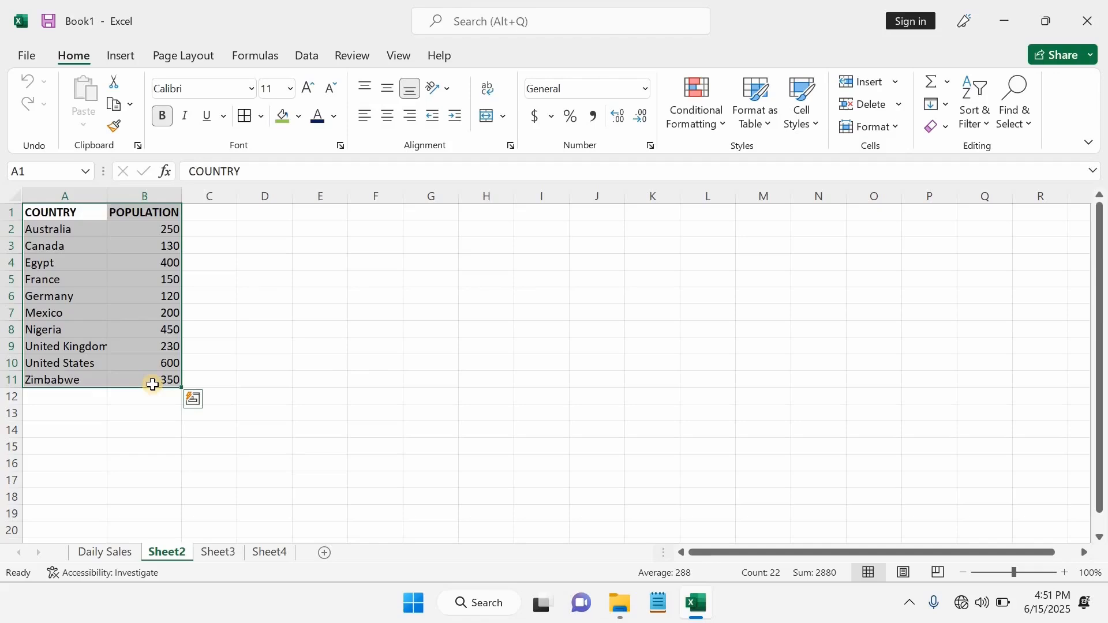
click(122, 55)
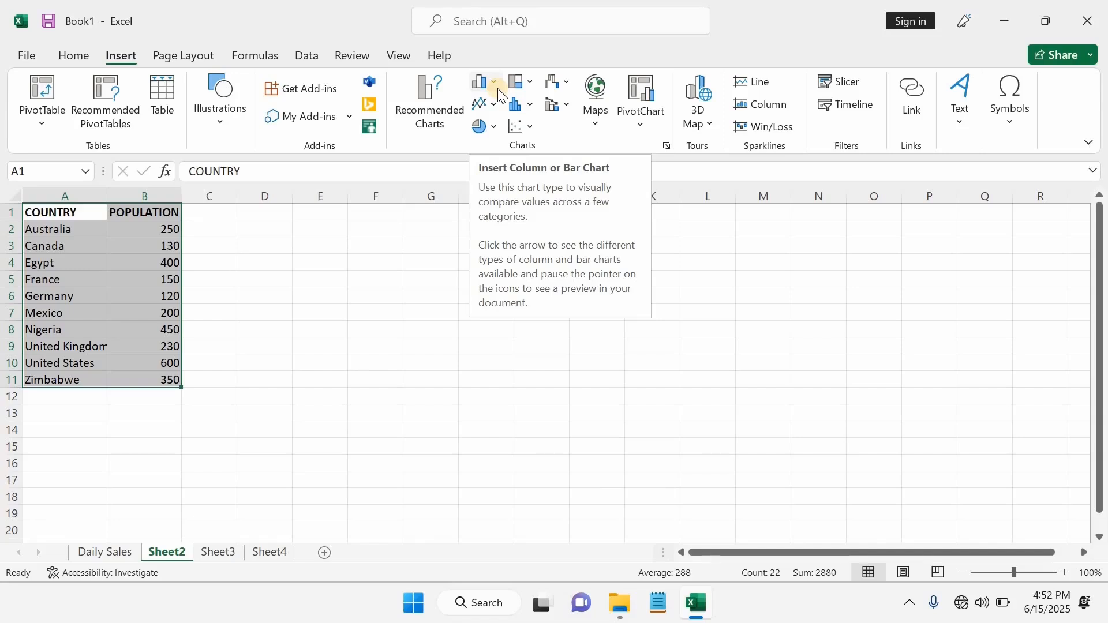
click(494, 85)
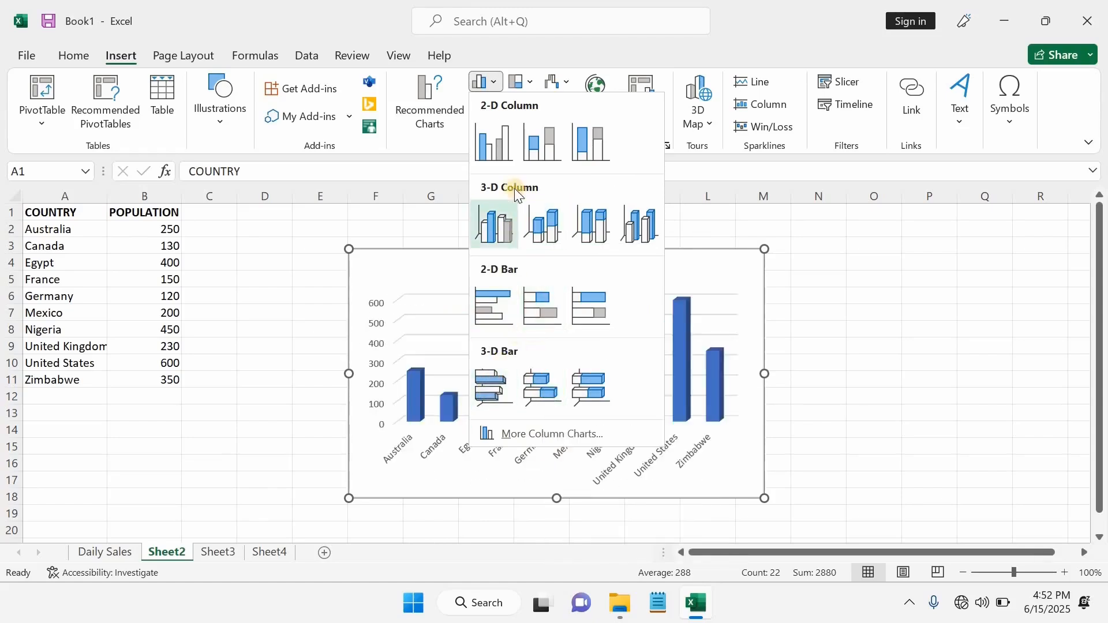
click(494, 139)
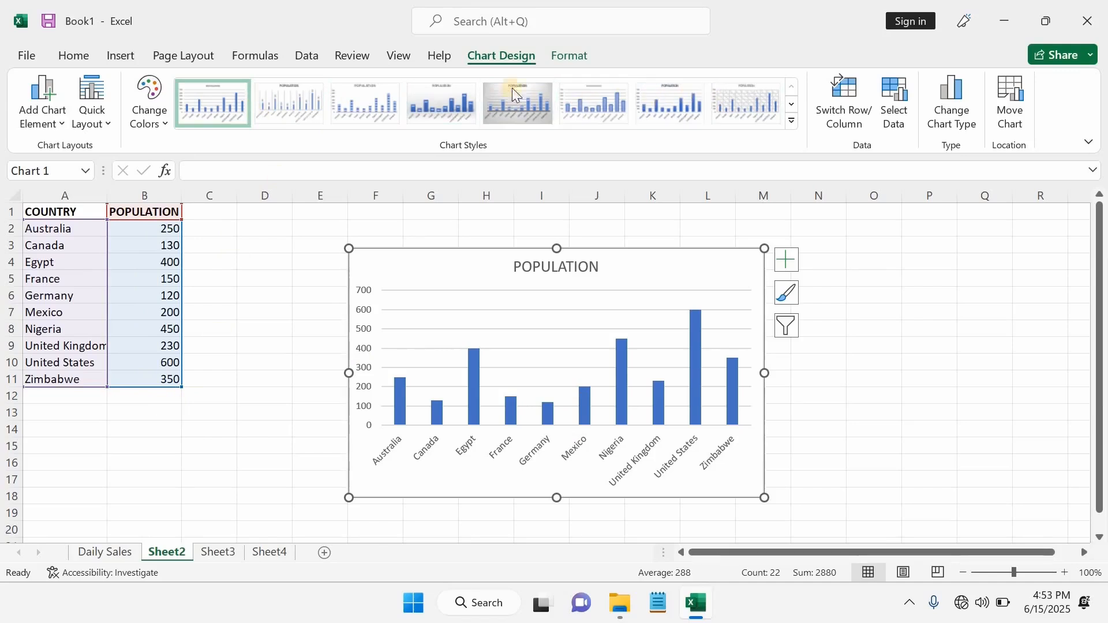
Apply the column chart style with wide bars, value labels inside them and a grey gradient background
click(793, 121)
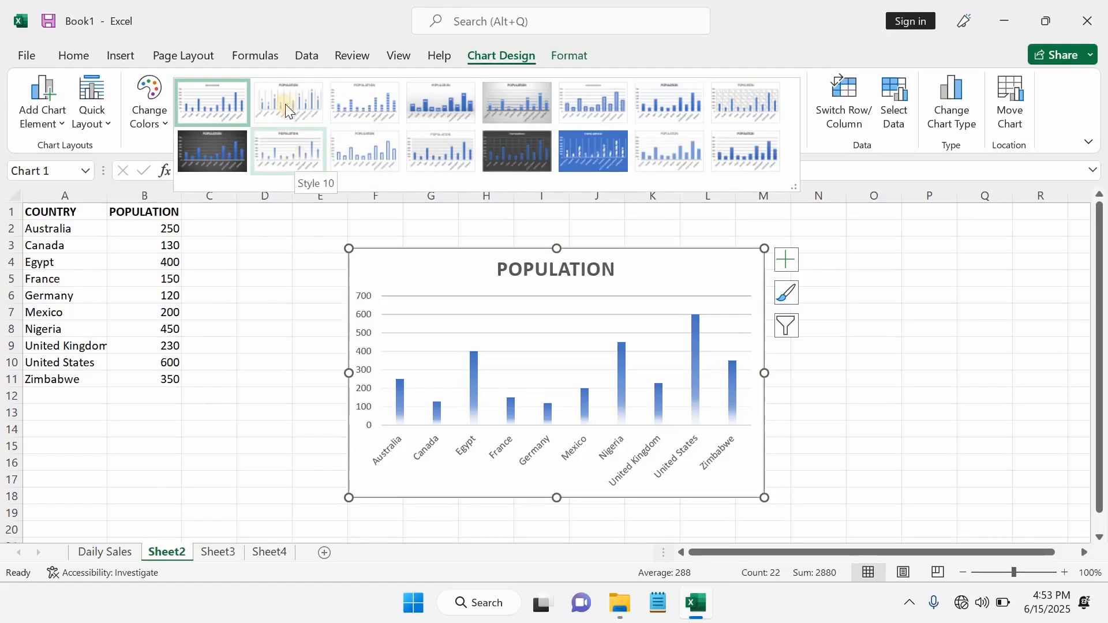
click(441, 98)
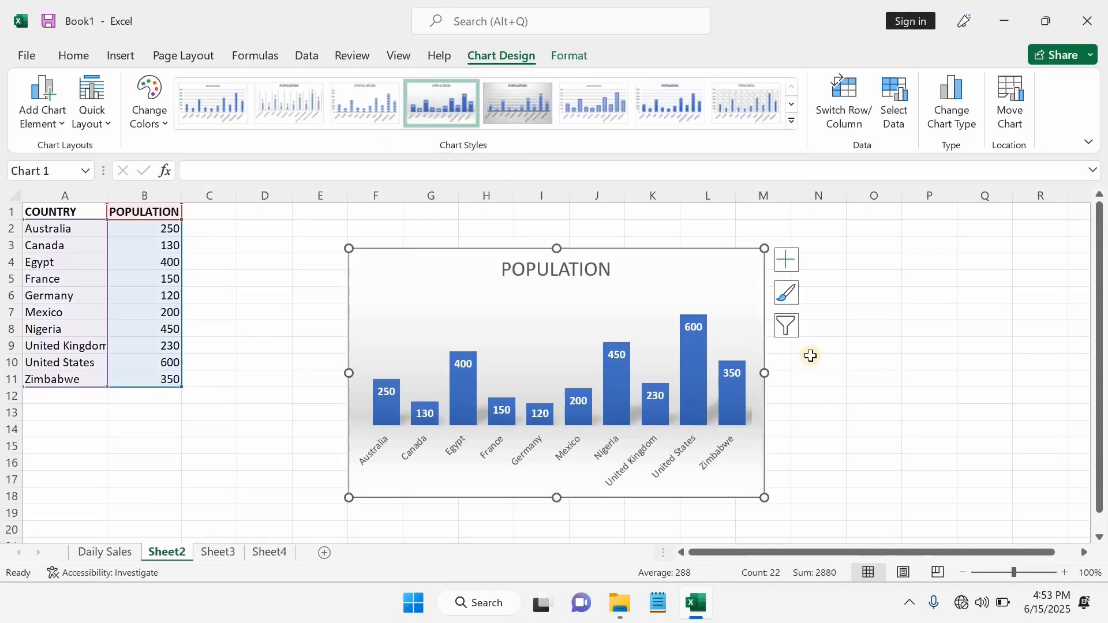
click(829, 362)
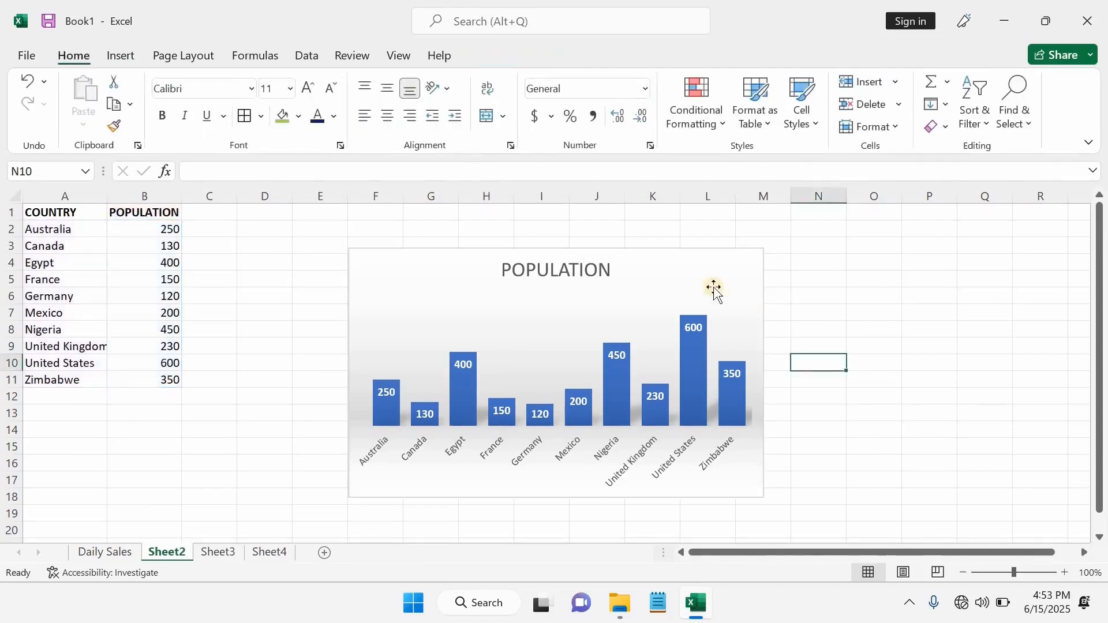
Delete the column chart and insert a 2-D pie chart from the country and population data in A1:B11
click(714, 287)
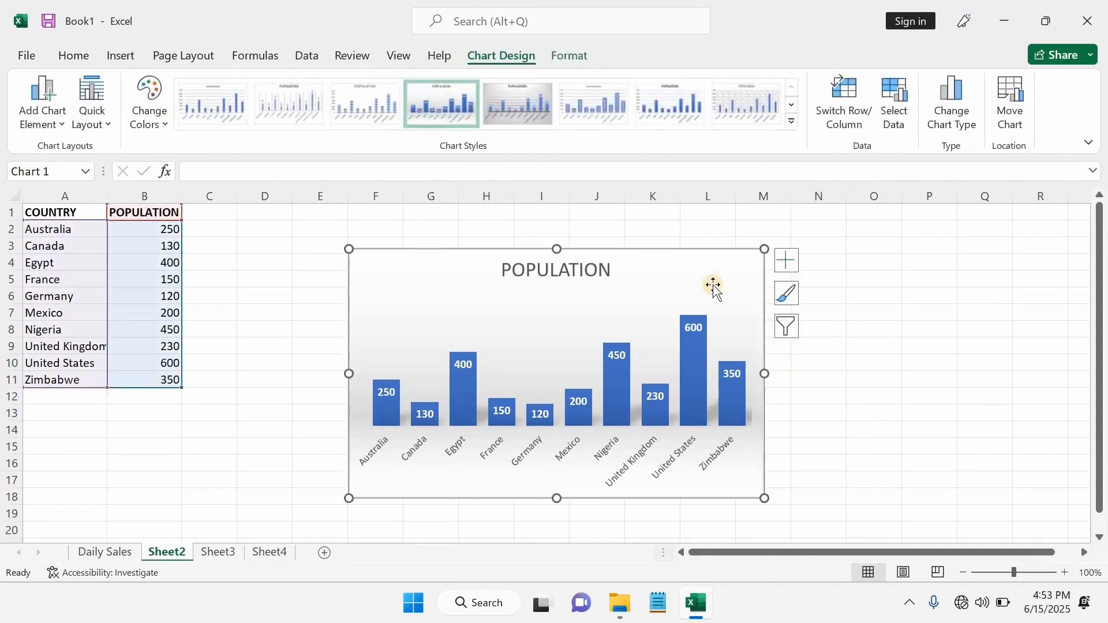
key(Delete)
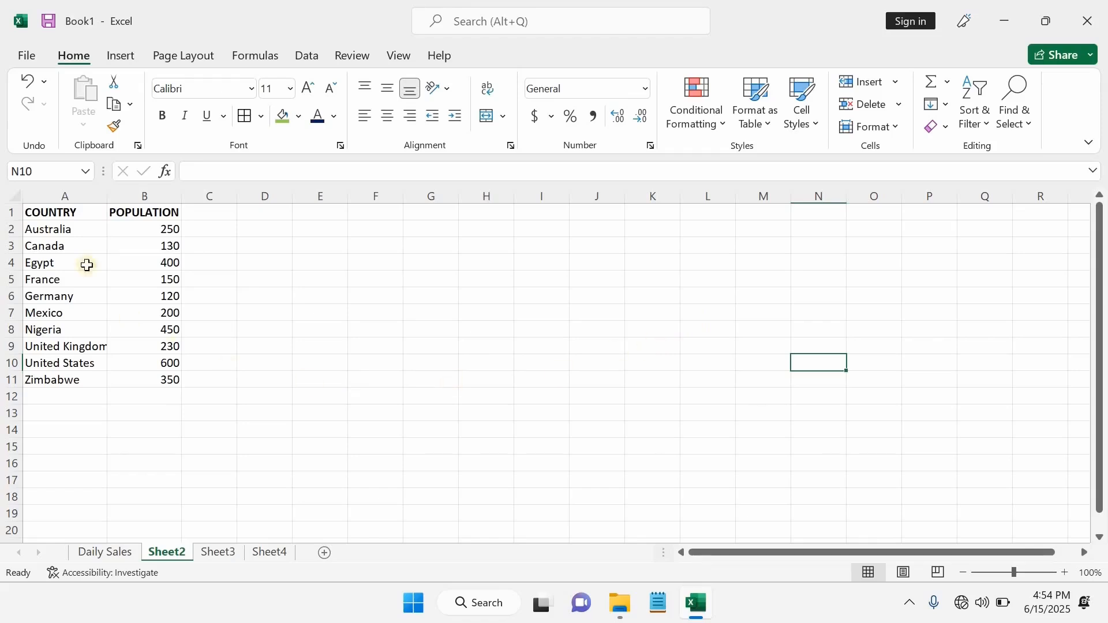
drag(56, 213, 153, 382)
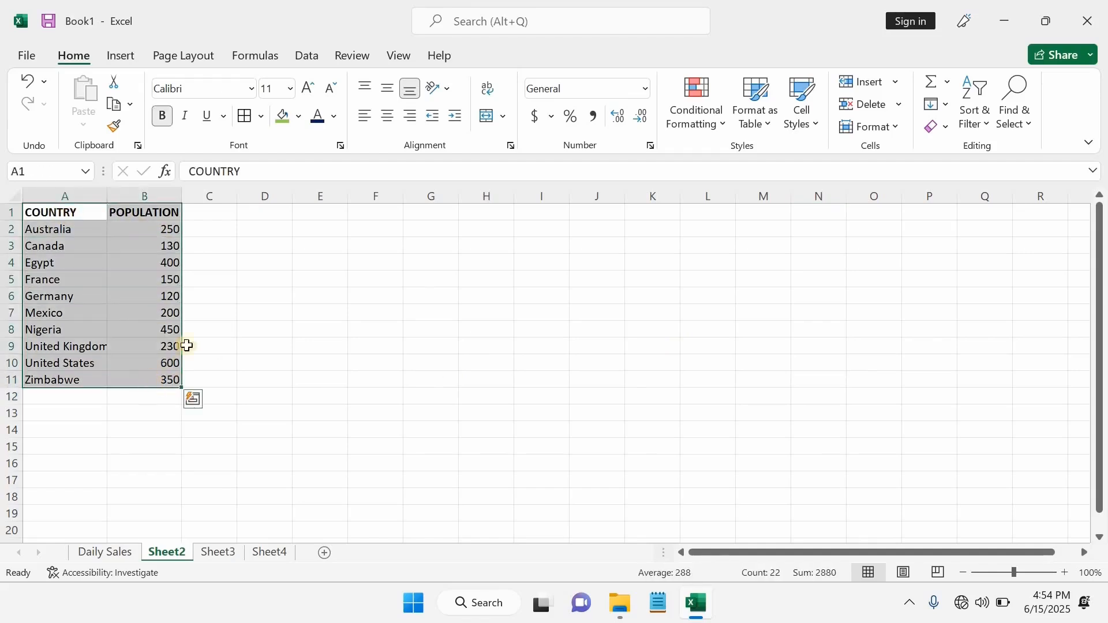
click(119, 60)
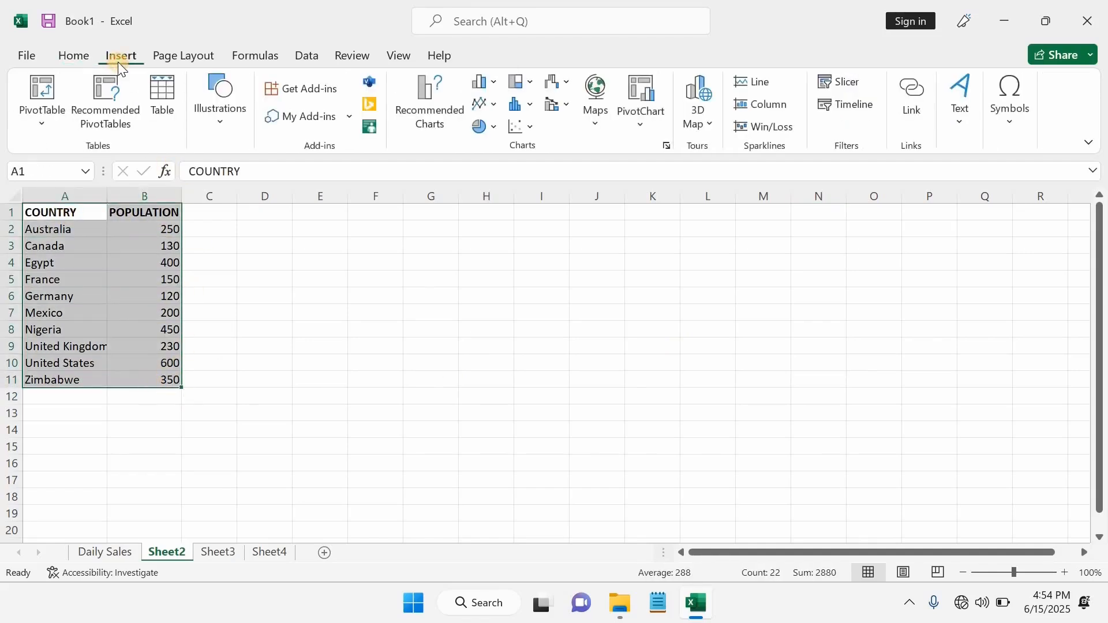
click(494, 128)
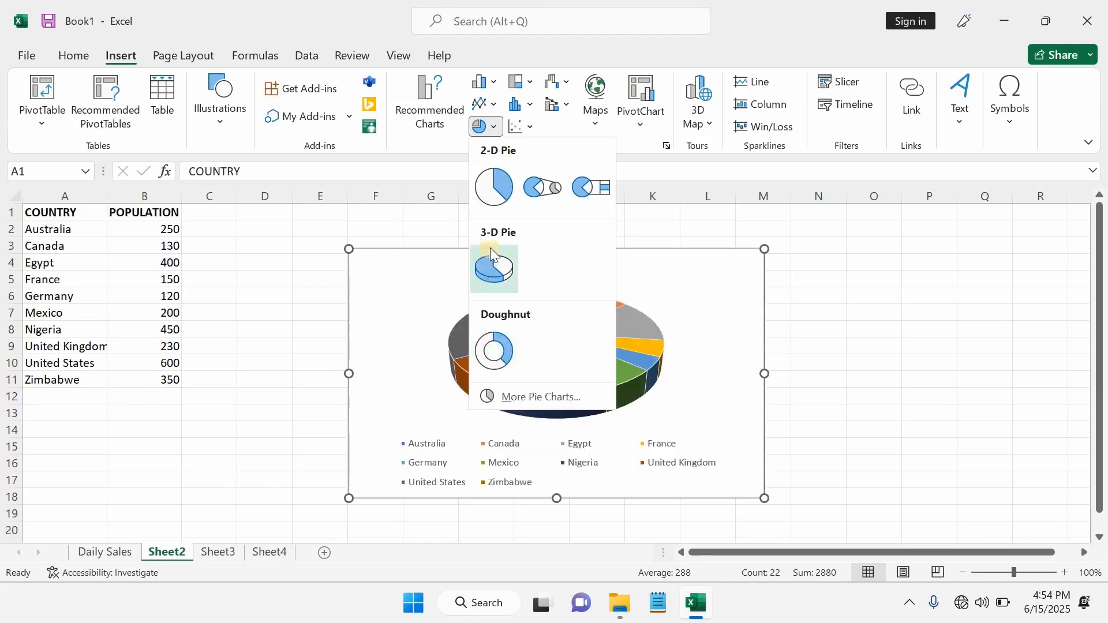
click(499, 186)
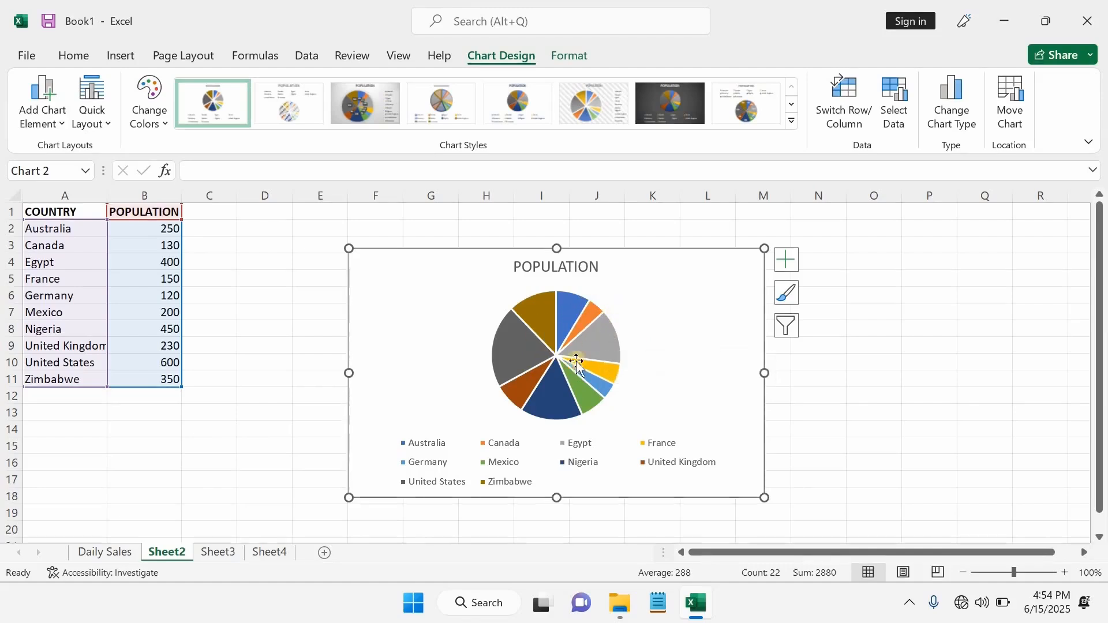
Apply the quick layout that labels each pie slice with its country name and percentage
mouse_move(597, 348)
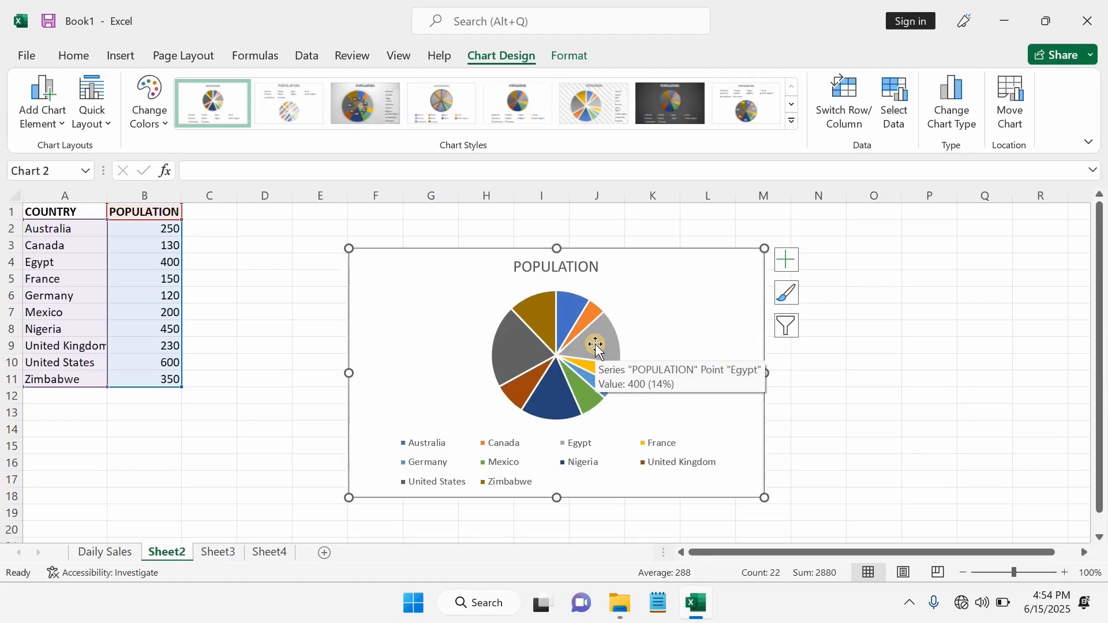
mouse_move(552, 404)
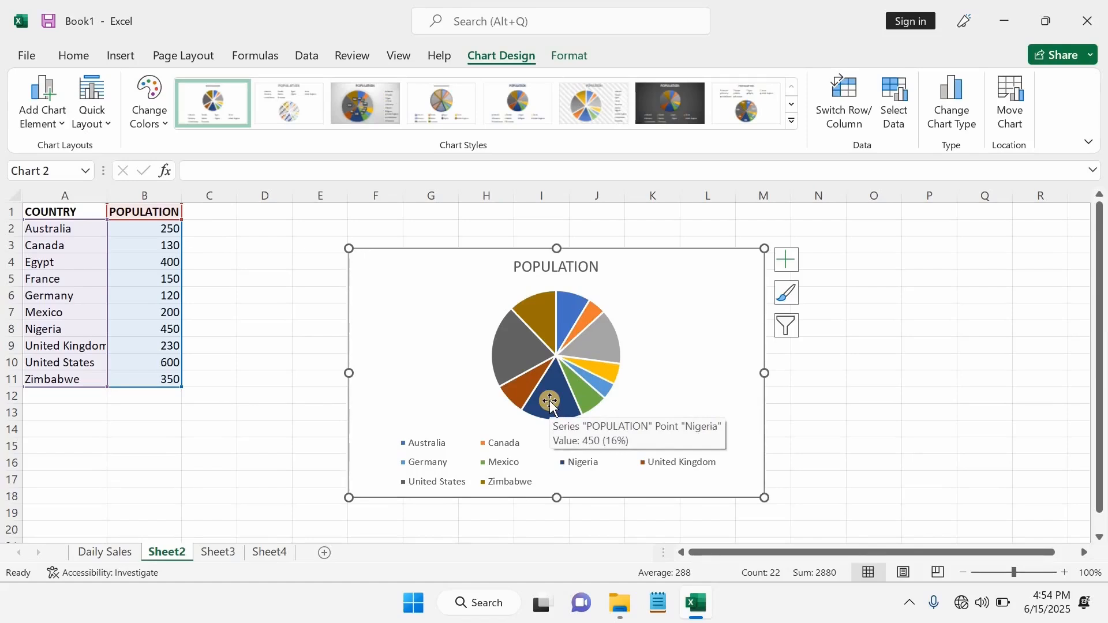
click(738, 318)
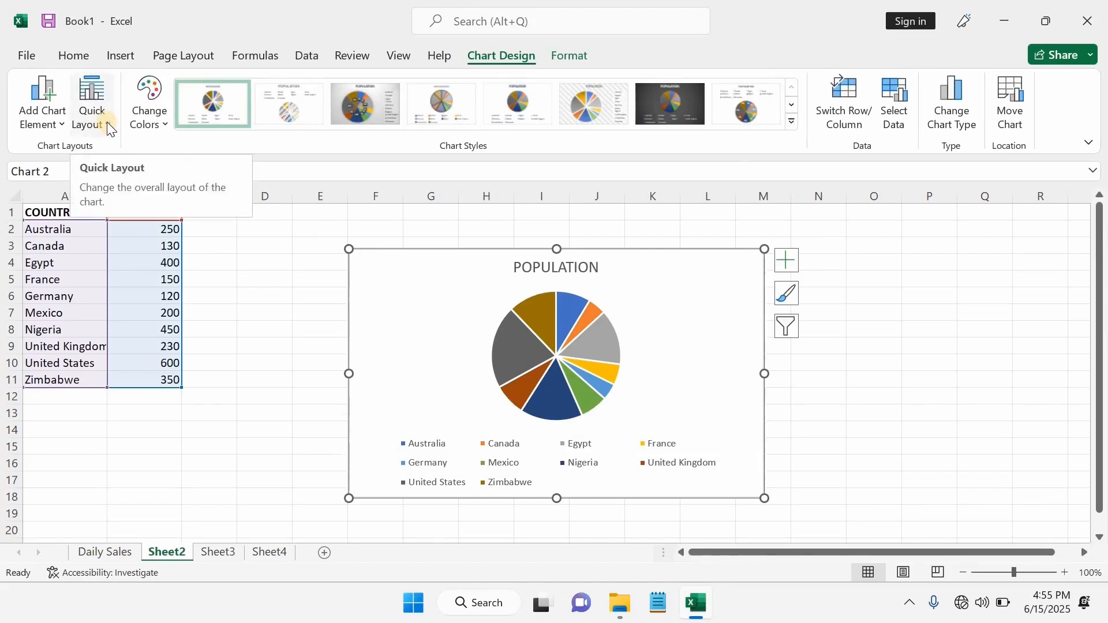
click(93, 110)
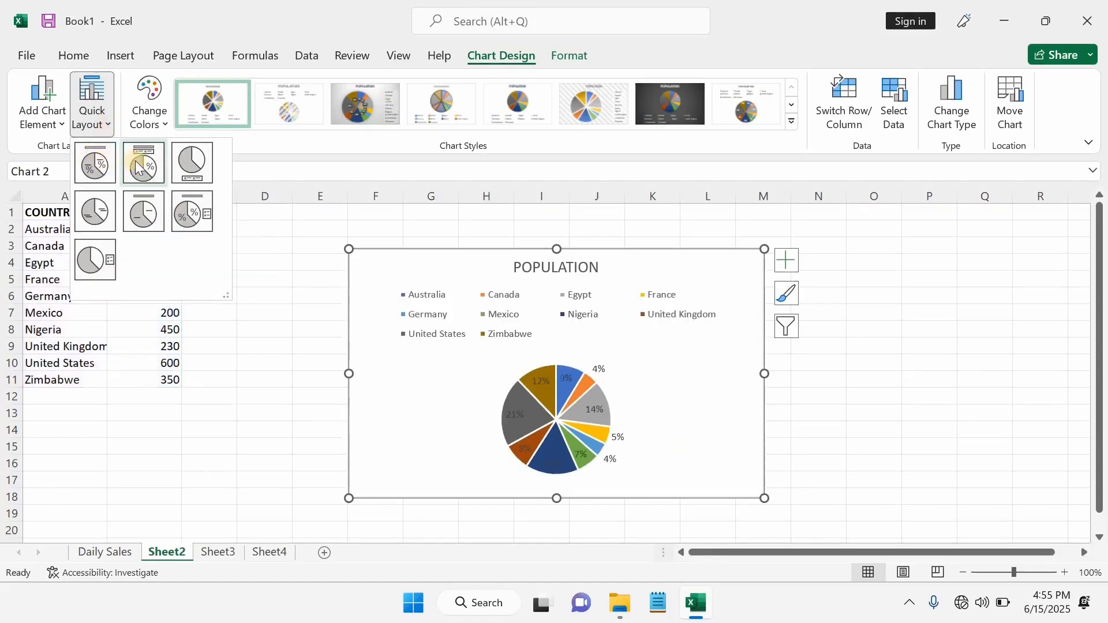
click(96, 169)
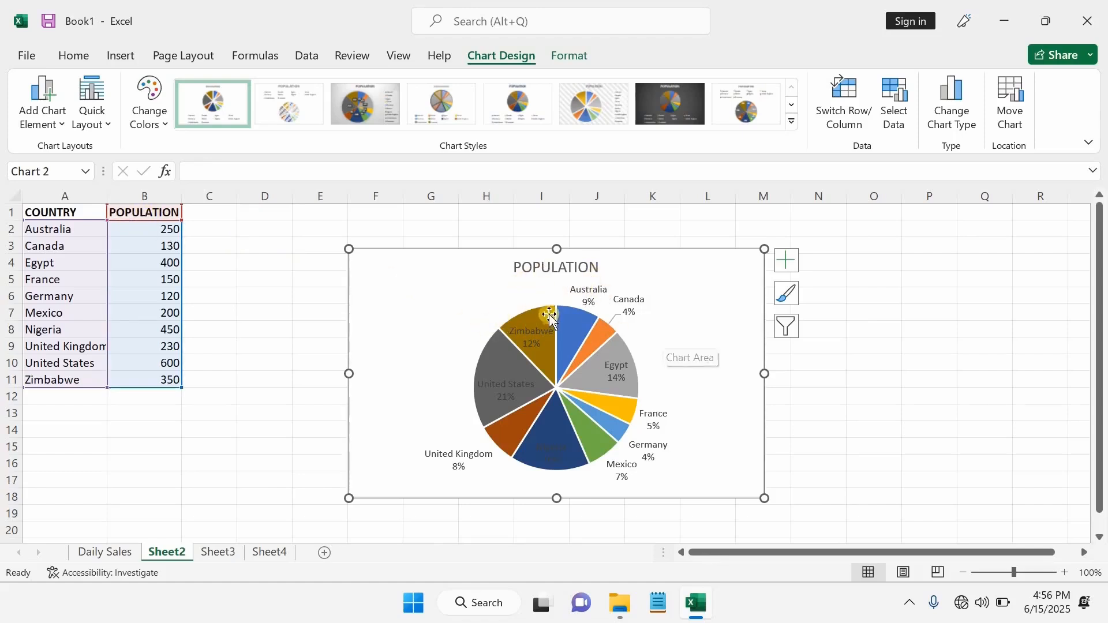
Place the pie chart's title above the chart and change its text to "POPULATION BY COUNTRY"
click(63, 127)
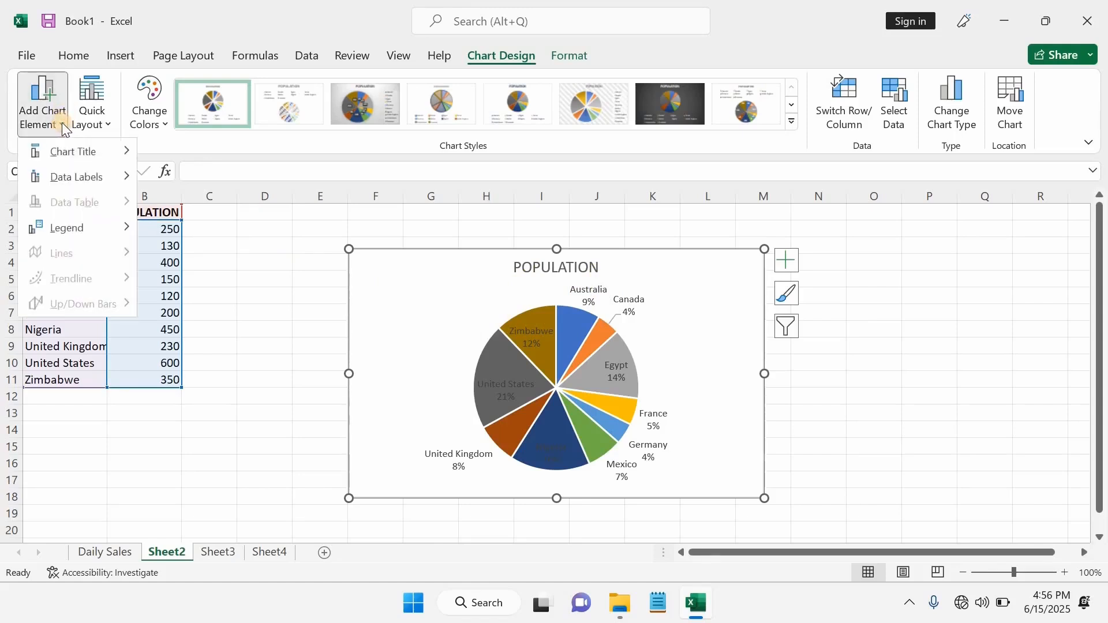
mouse_move(79, 159)
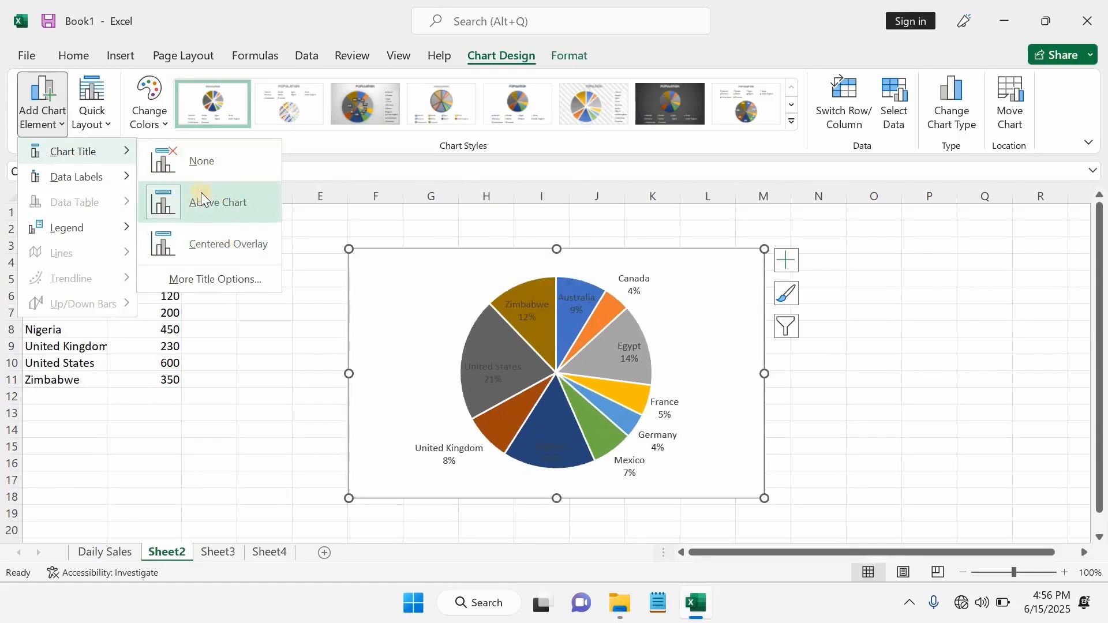
click(227, 204)
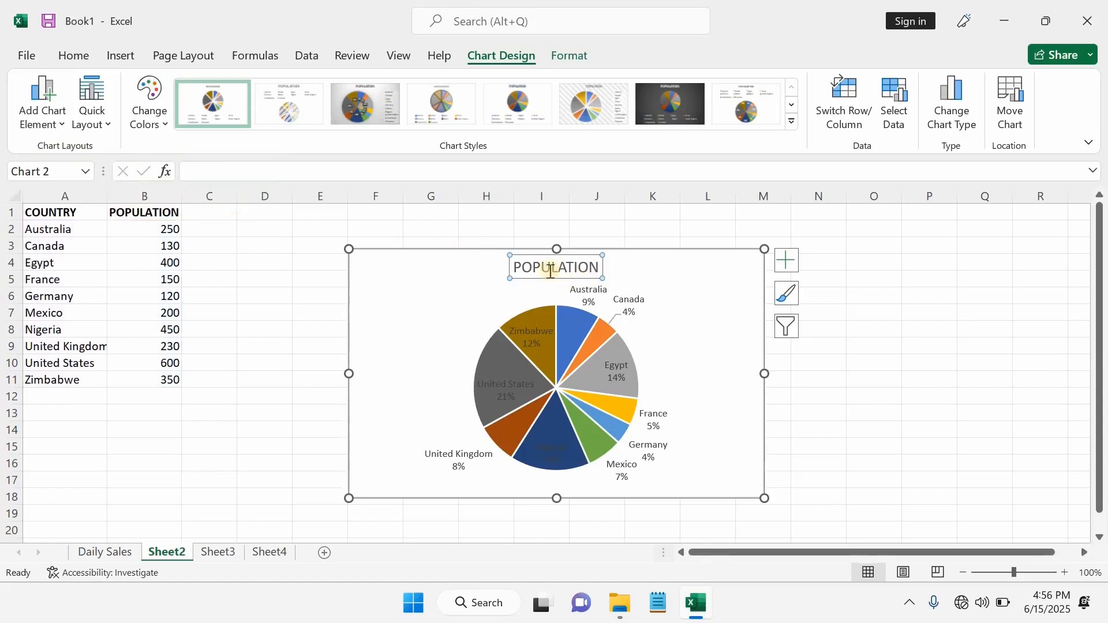
click(598, 268)
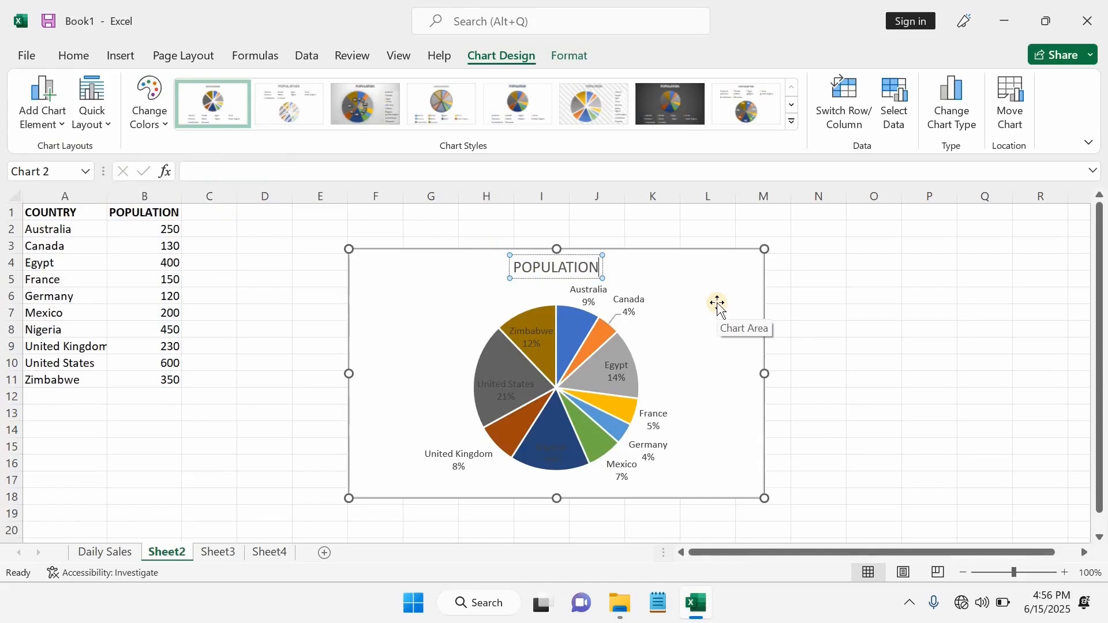
text(BY COUNTRY)
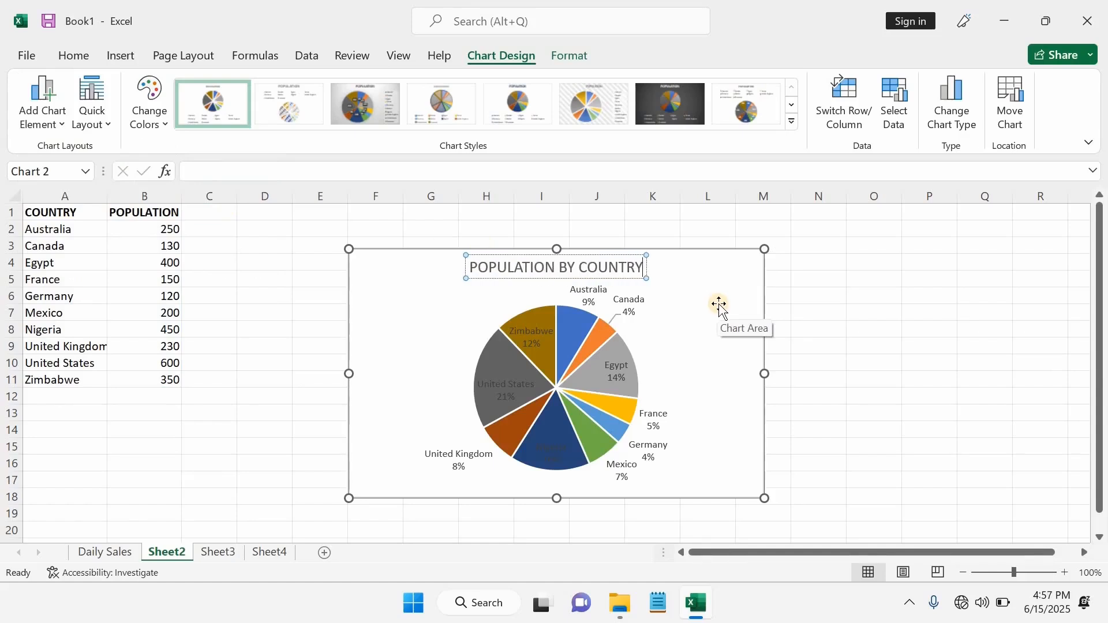
key(Escape)
key(Escape)
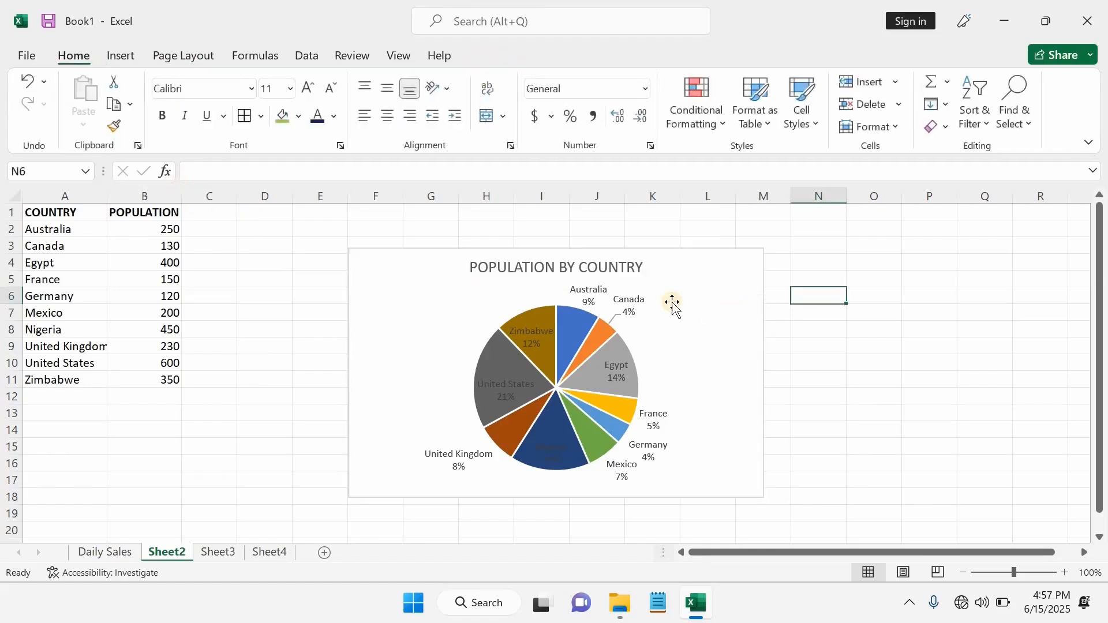
Add a legend on the right of the pie chart and apply the quick layout with percentage-only slice labels and a right-side legend
click(705, 284)
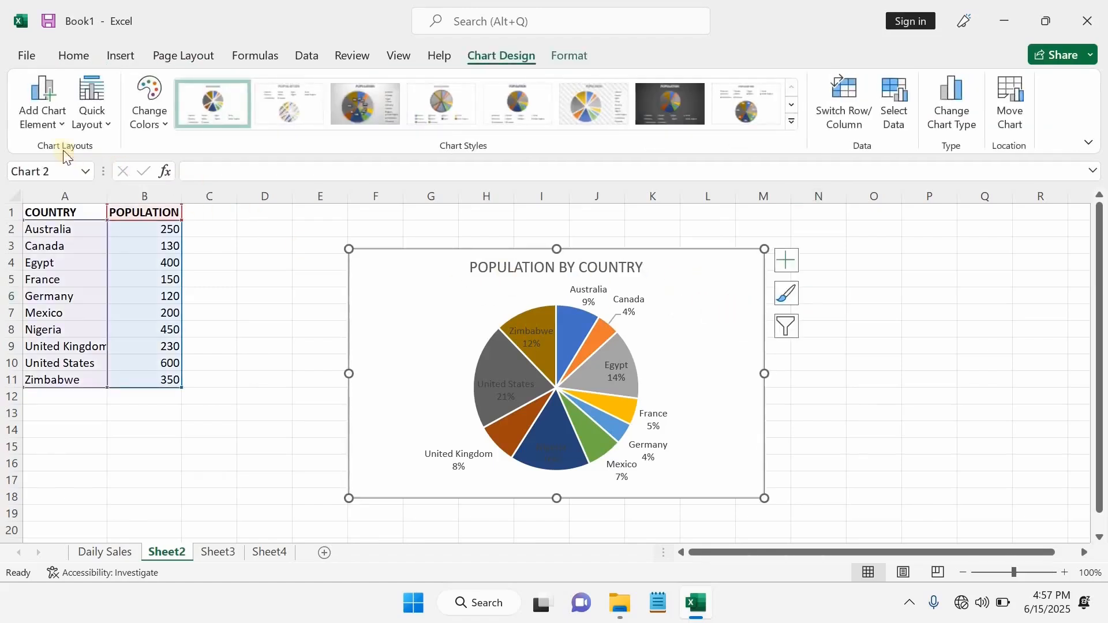
click(63, 125)
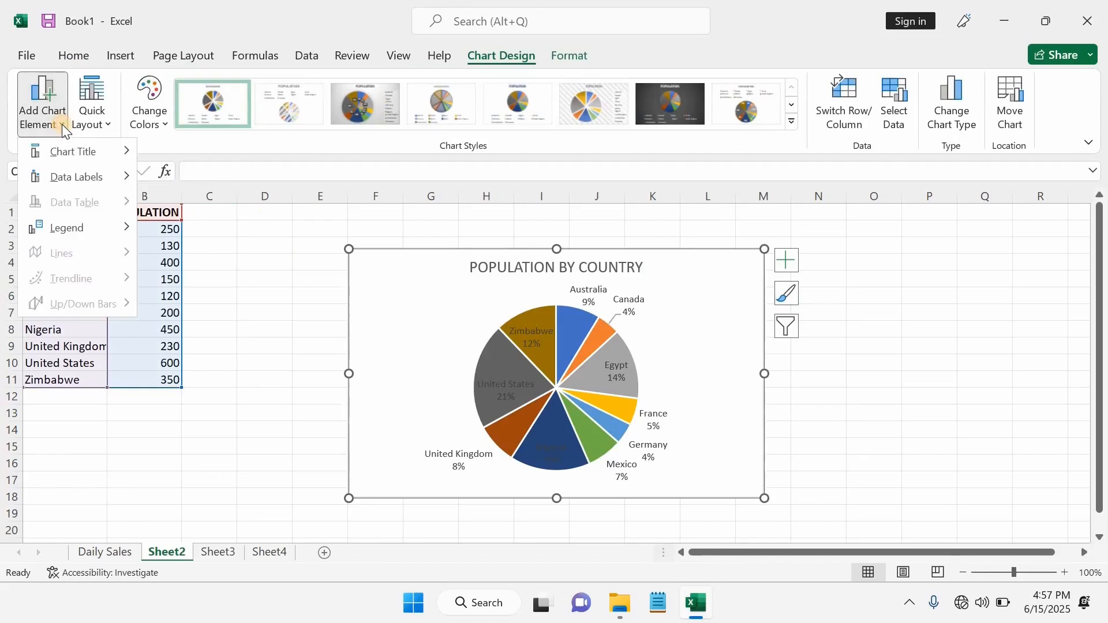
mouse_move(82, 231)
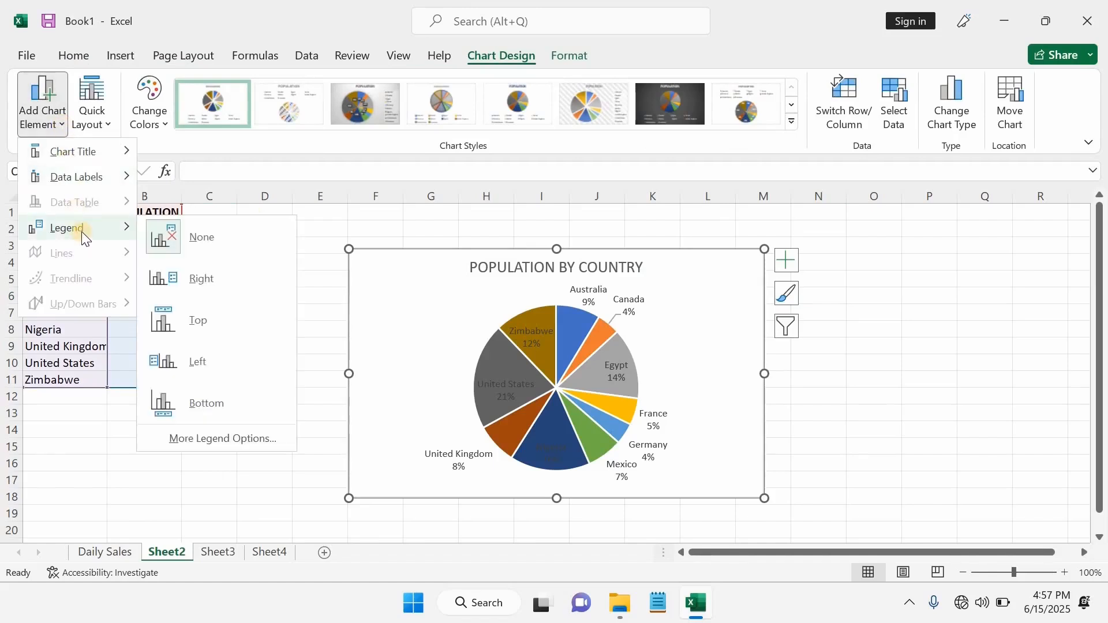
click(226, 284)
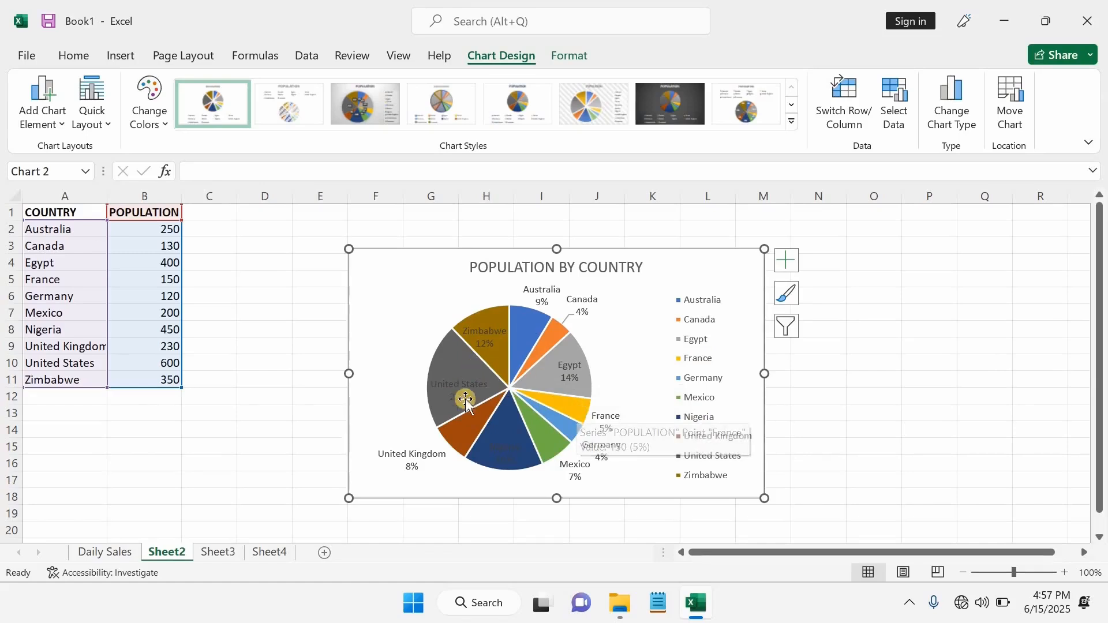
click(109, 127)
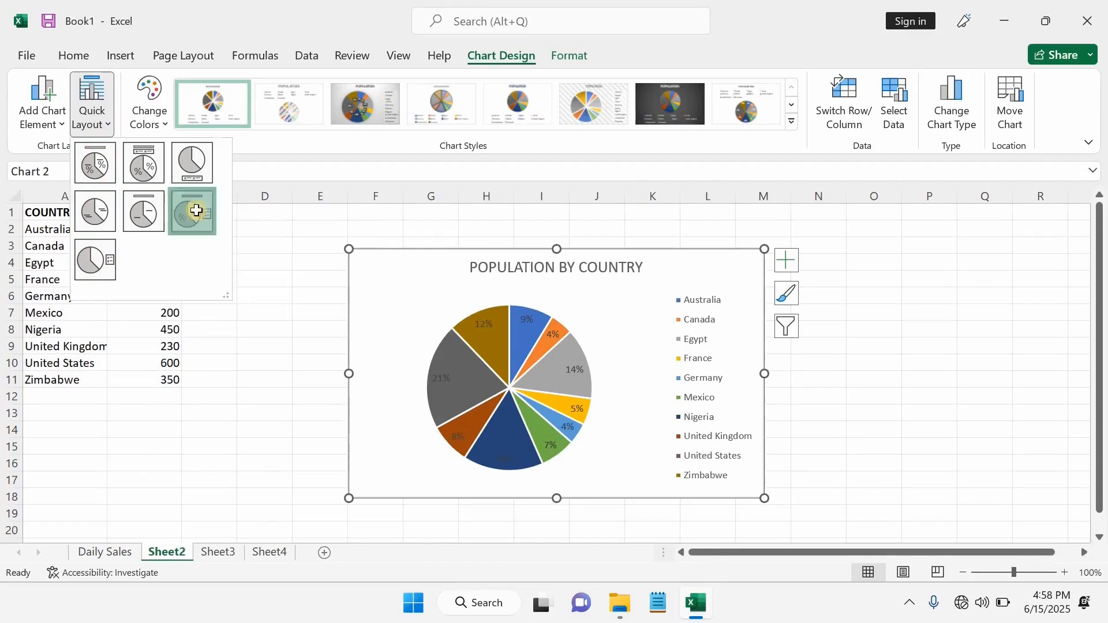
click(864, 343)
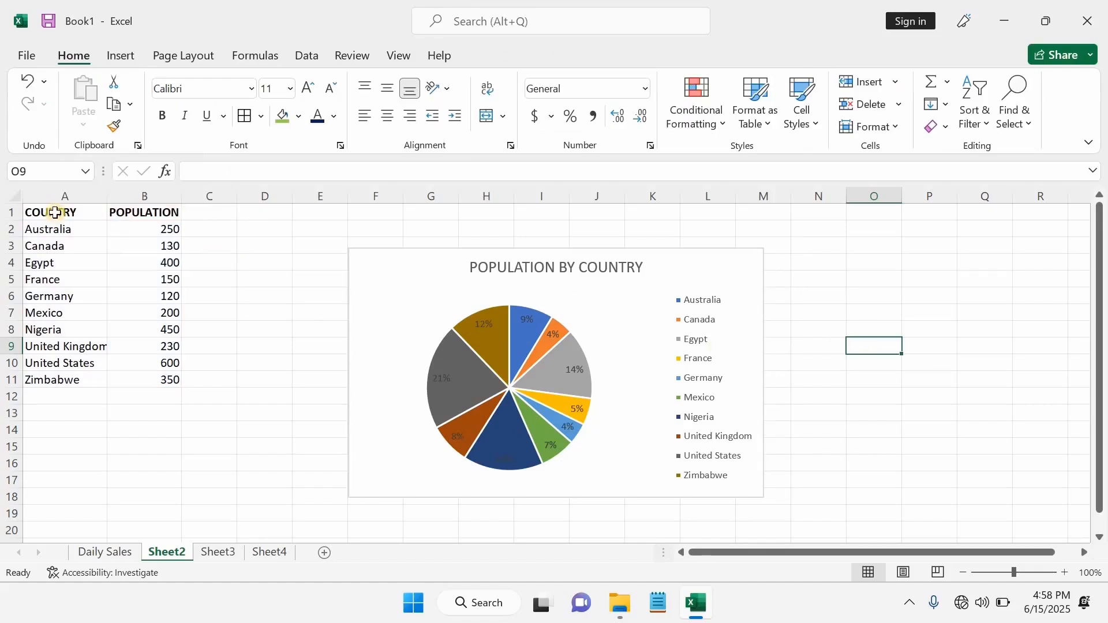
Insert a 2-D line chart with markers from the country and population data in A1:B11
drag(52, 213, 141, 381)
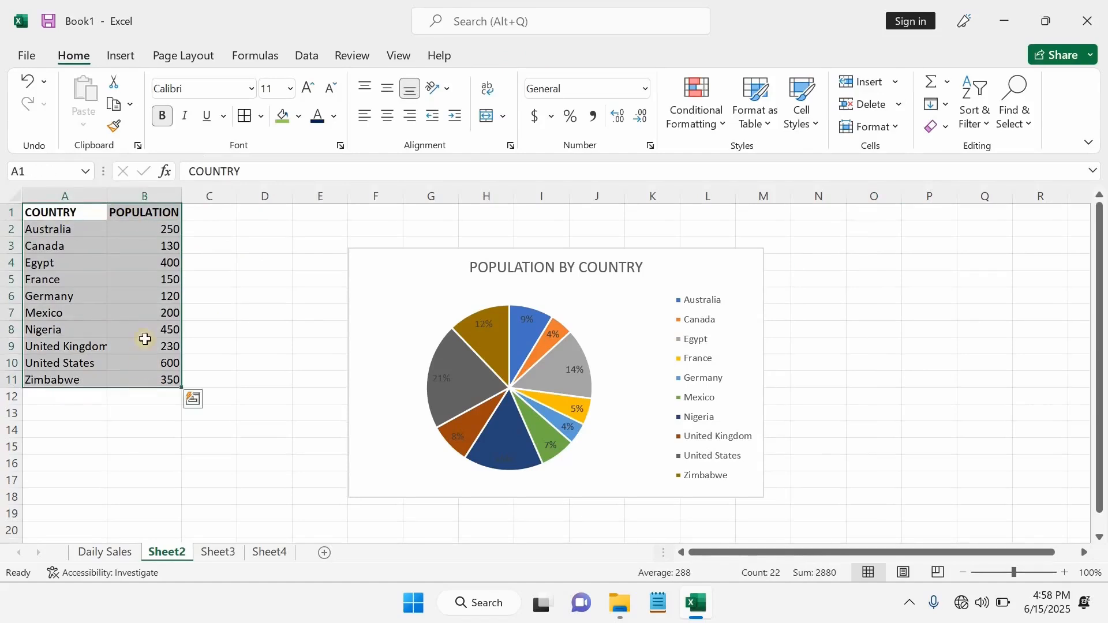
click(129, 57)
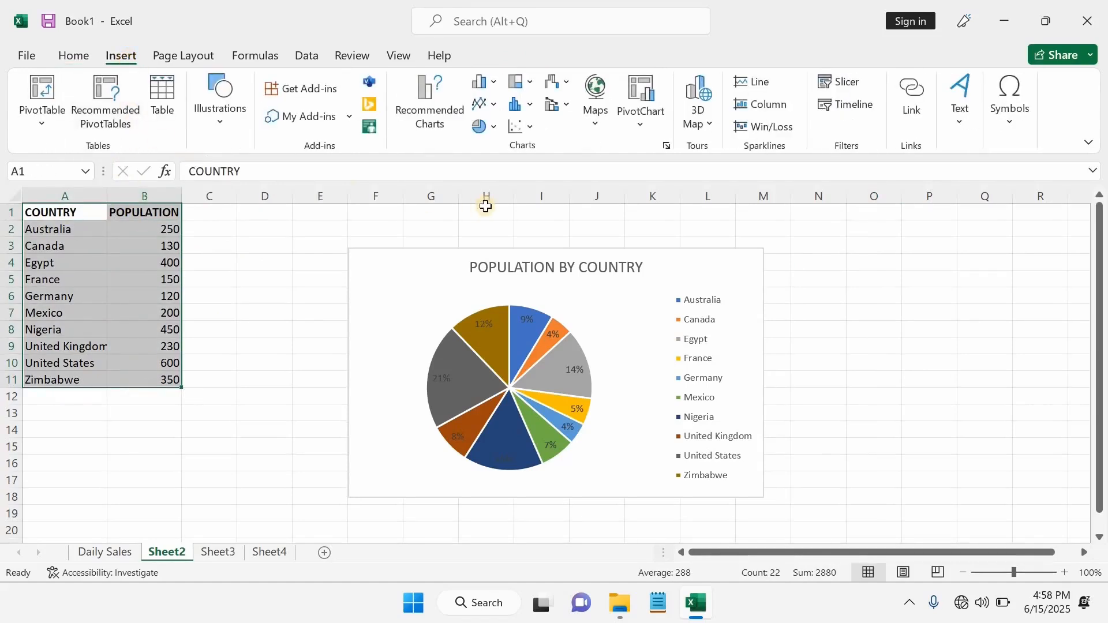
click(494, 105)
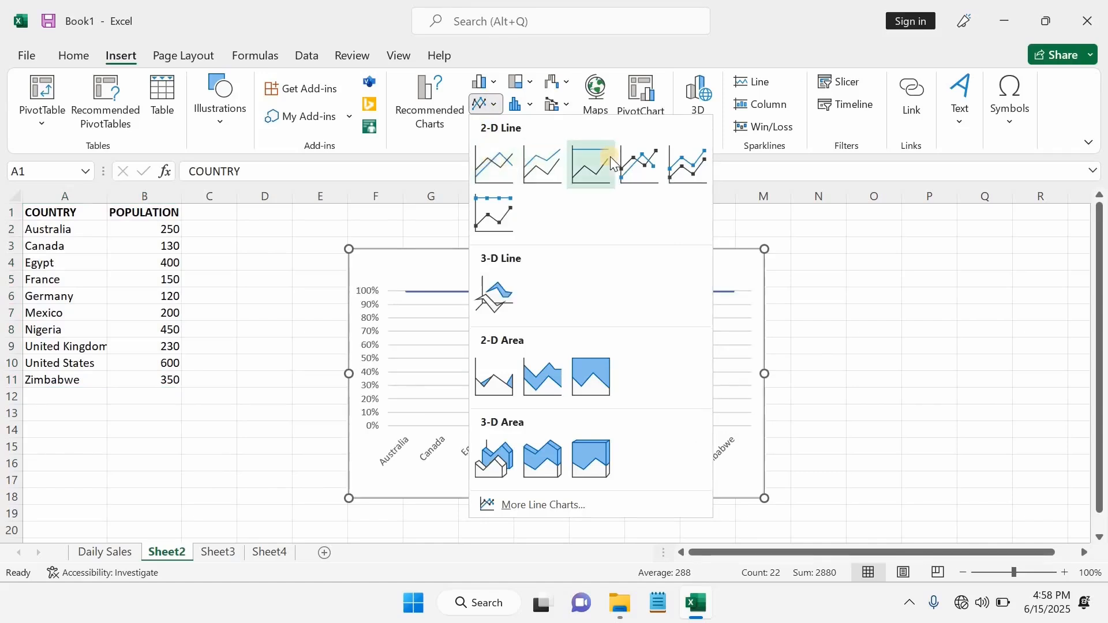
click(641, 157)
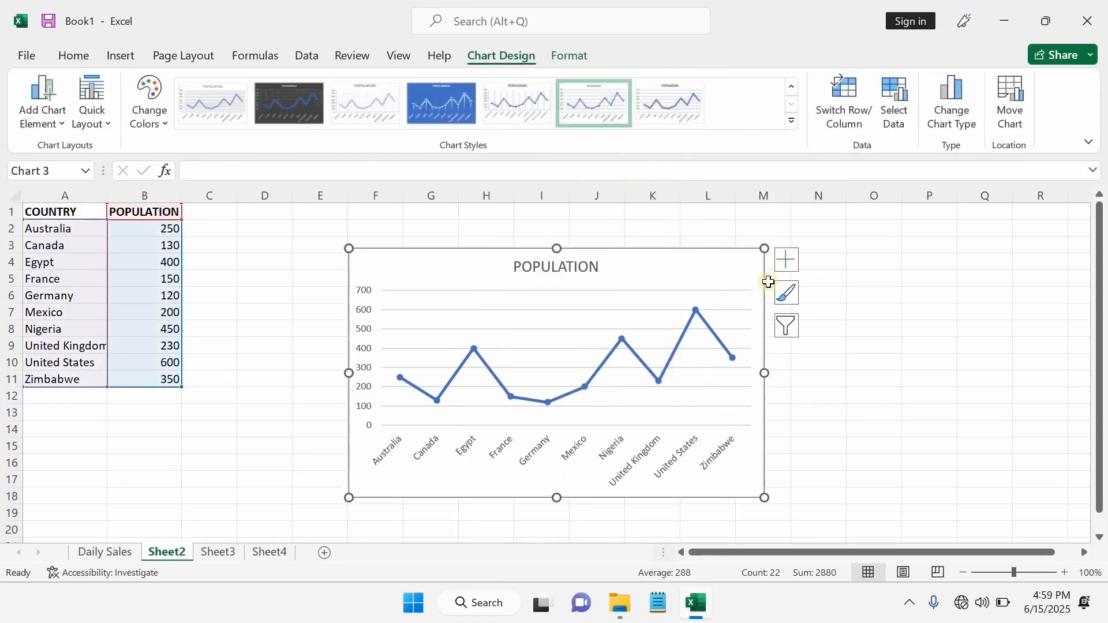
Select the country and population data in A1:B11 and open the recommended charts for it
click(876, 294)
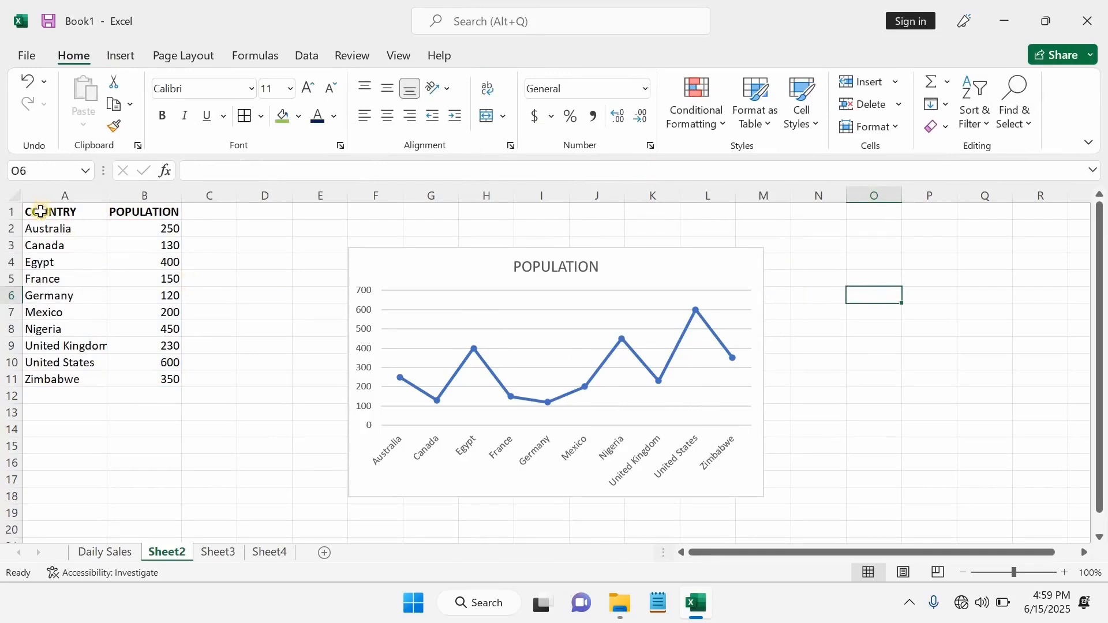
click(36, 211)
drag(124, 233, 164, 379)
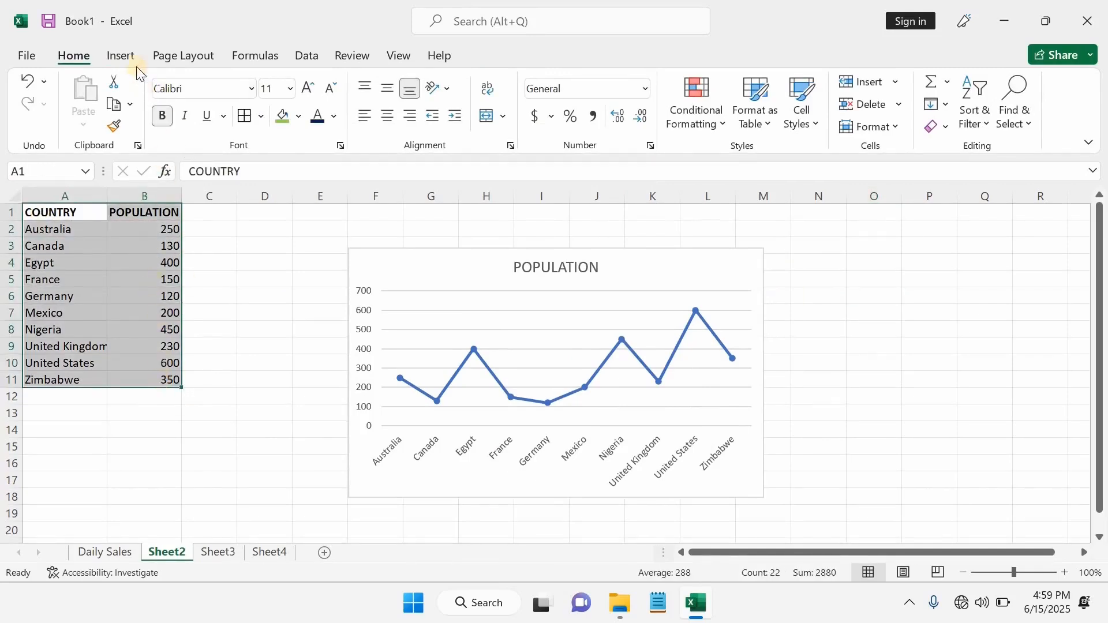
click(118, 56)
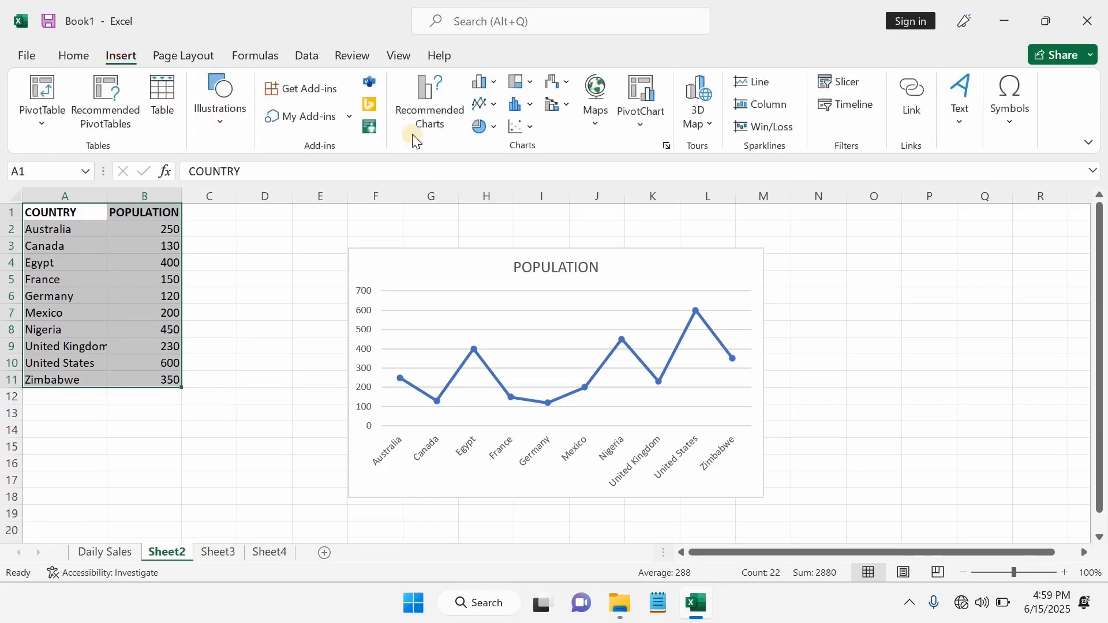
click(414, 105)
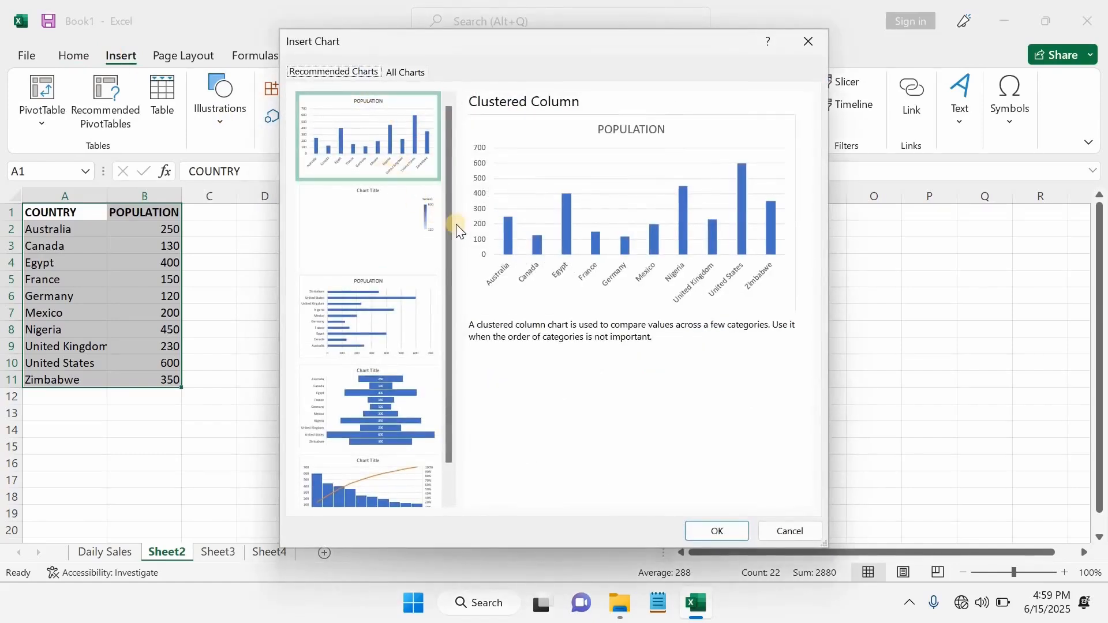
Preview the recommended filled map, bar, funnel and Pareto charts, and insert the Pareto chart
click(402, 239)
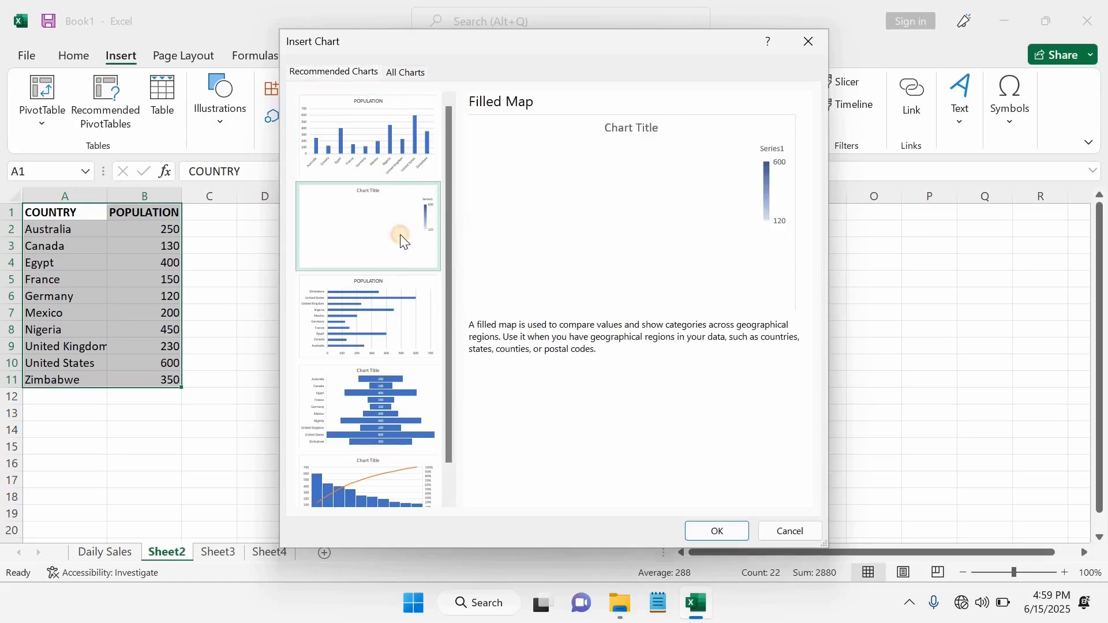
click(373, 335)
click(363, 413)
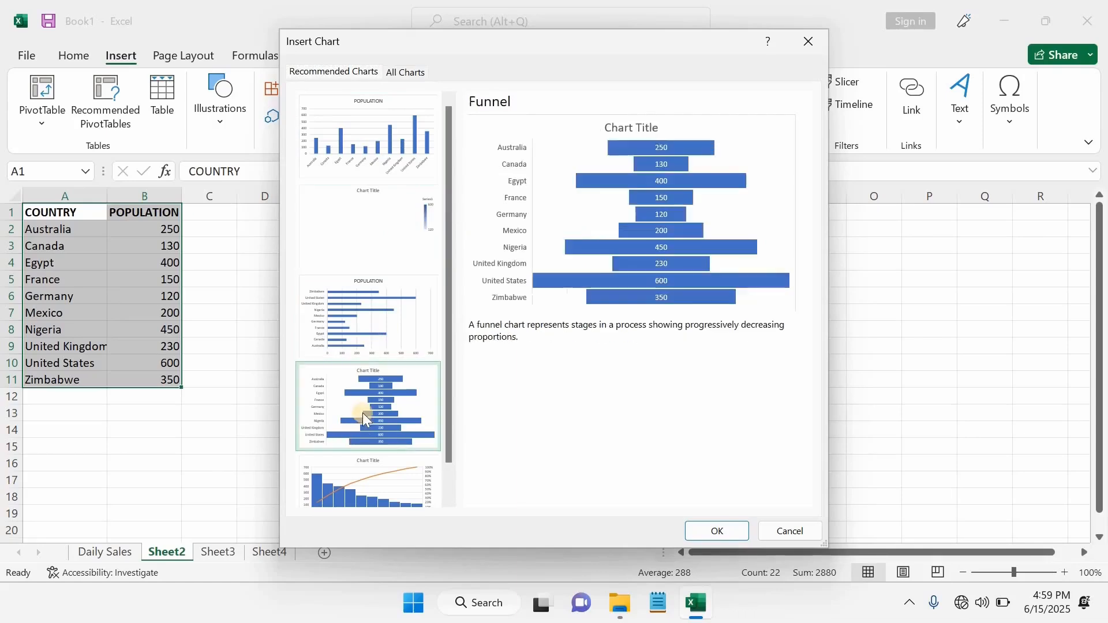
scroll(390, 396, down, 1)
click(374, 450)
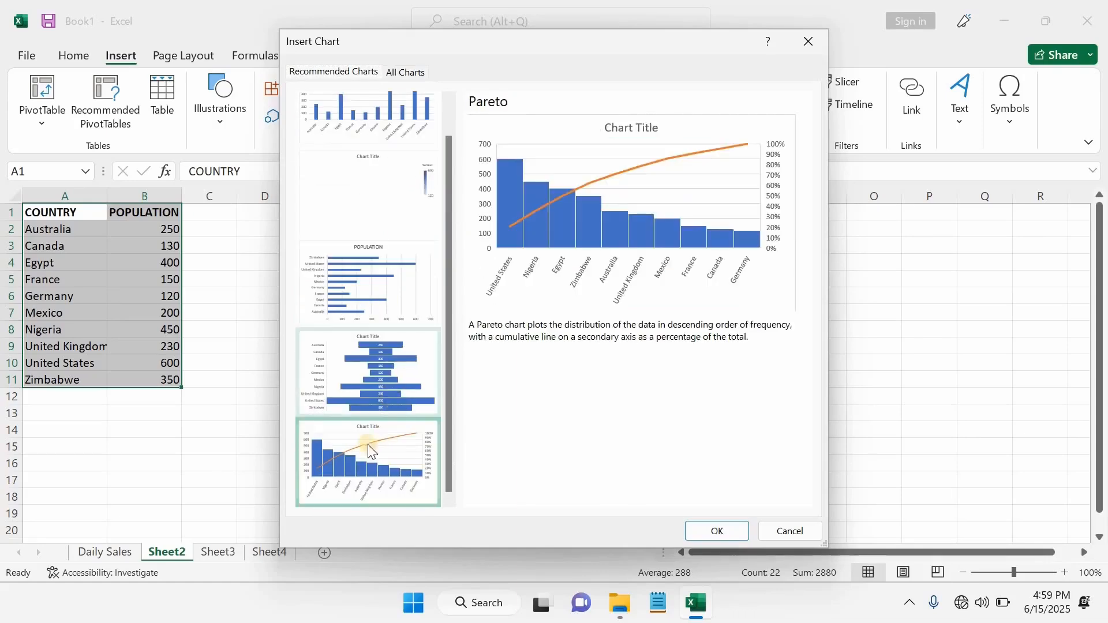
click(380, 385)
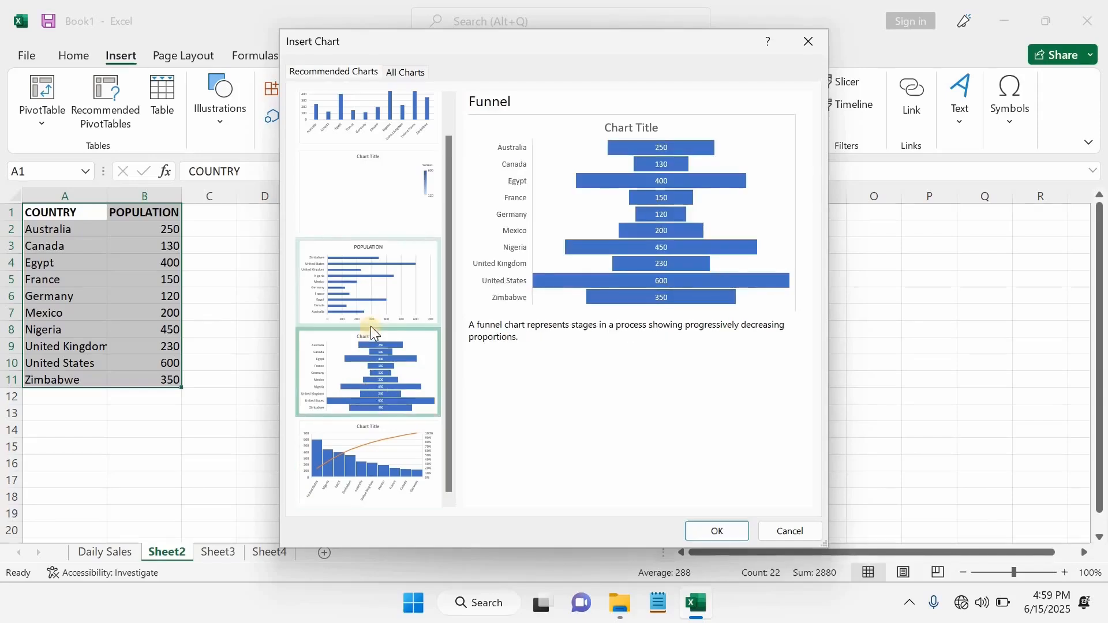
click(348, 451)
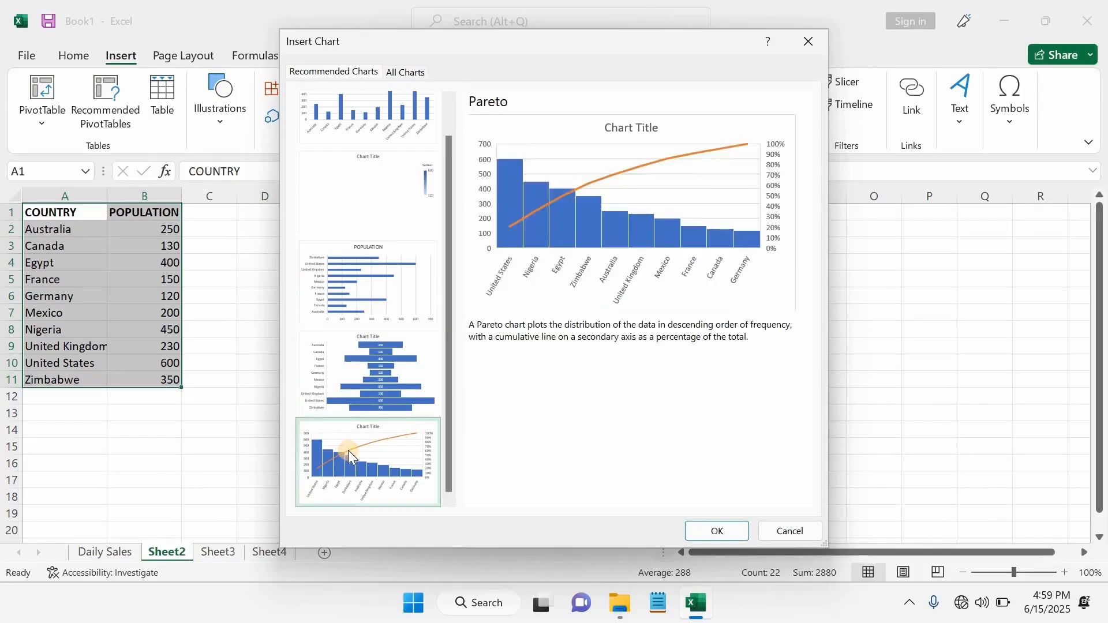
click(739, 529)
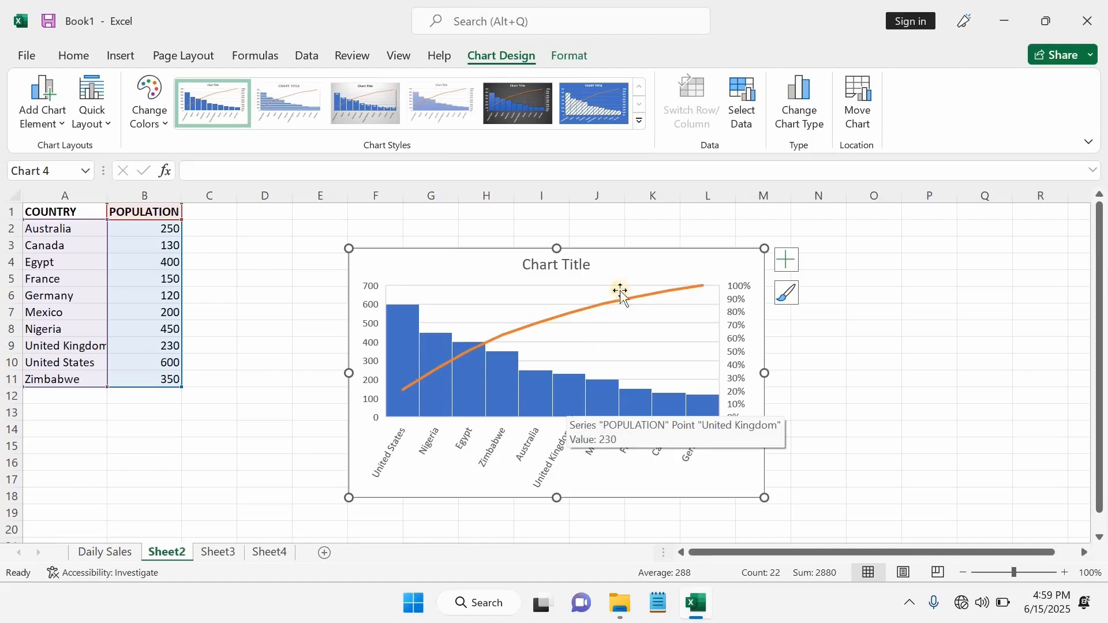
Copy the Pareto chart into a new blank worksheet at A1 and minimise the workbook window
right_click(636, 271)
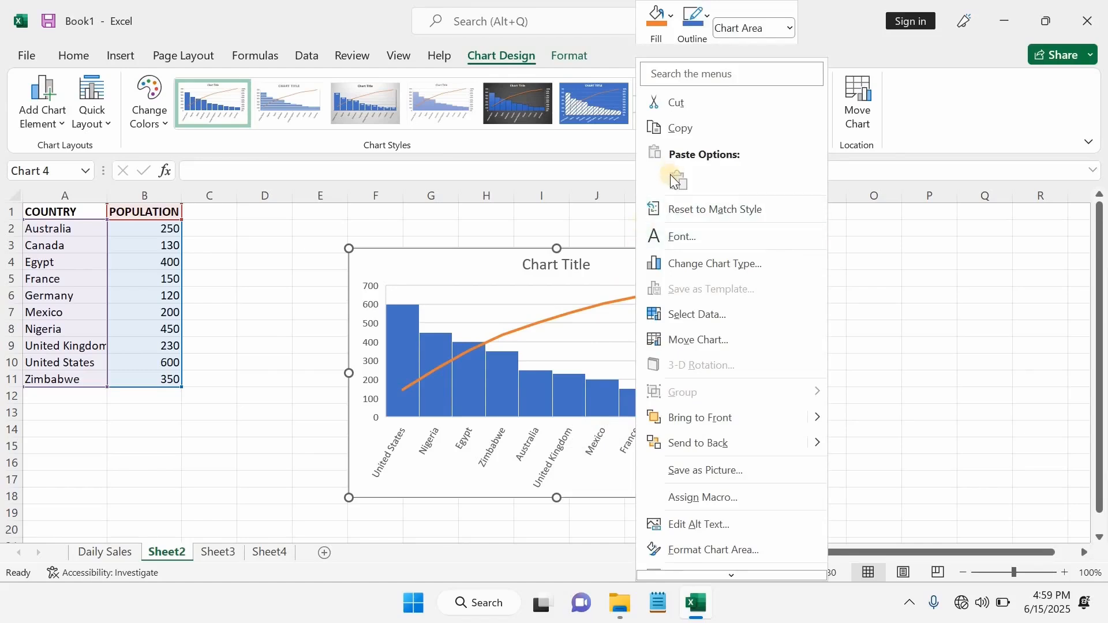
click(684, 129)
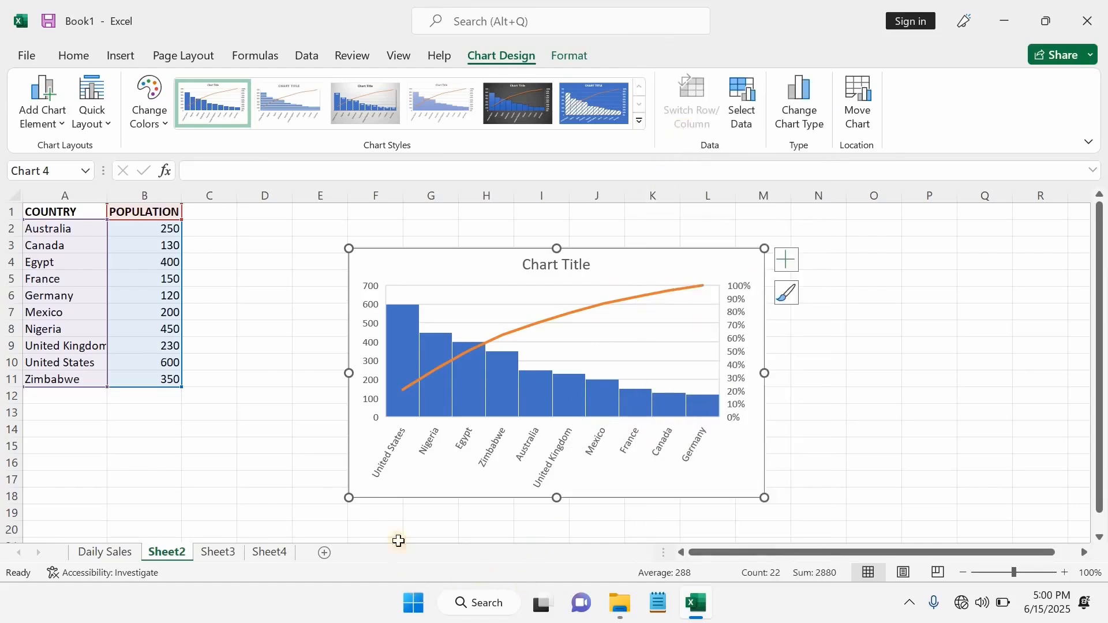
click(324, 553)
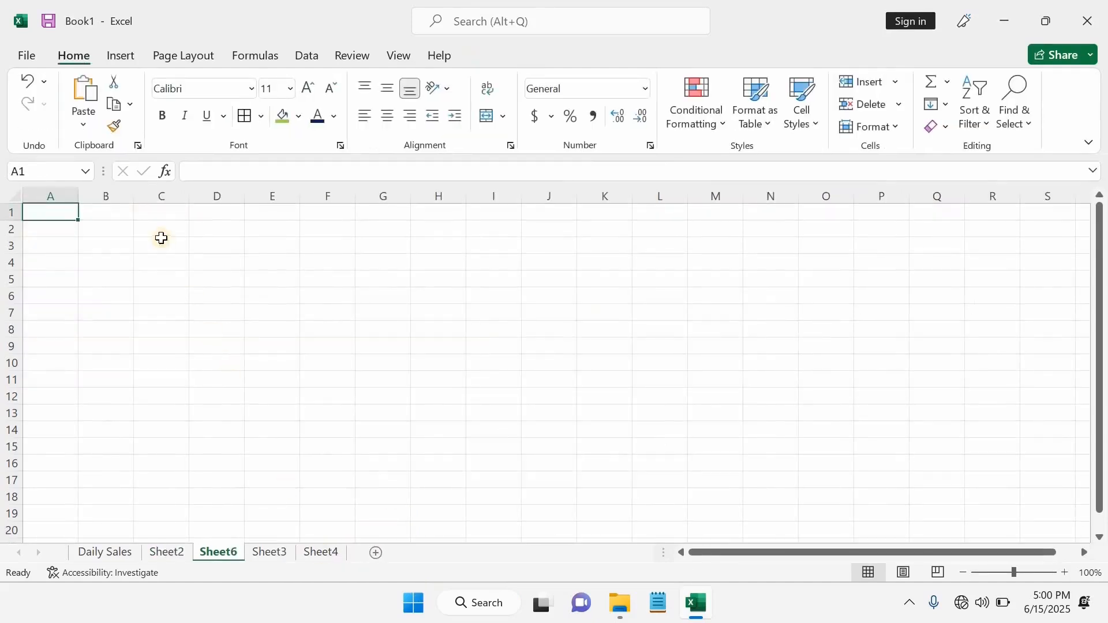
click(91, 107)
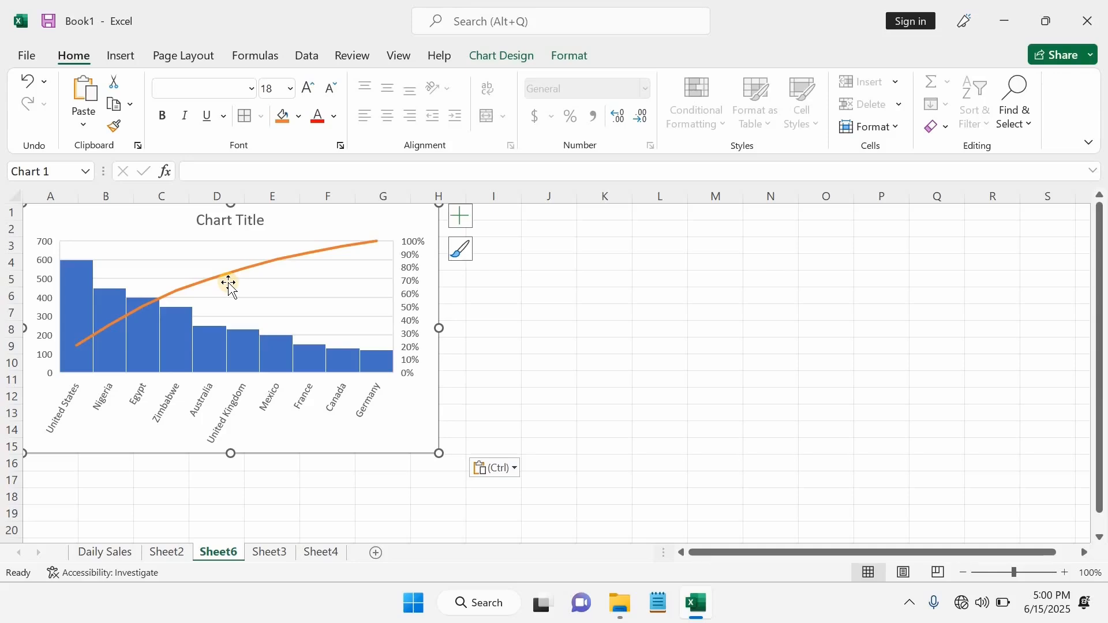
click(1004, 23)
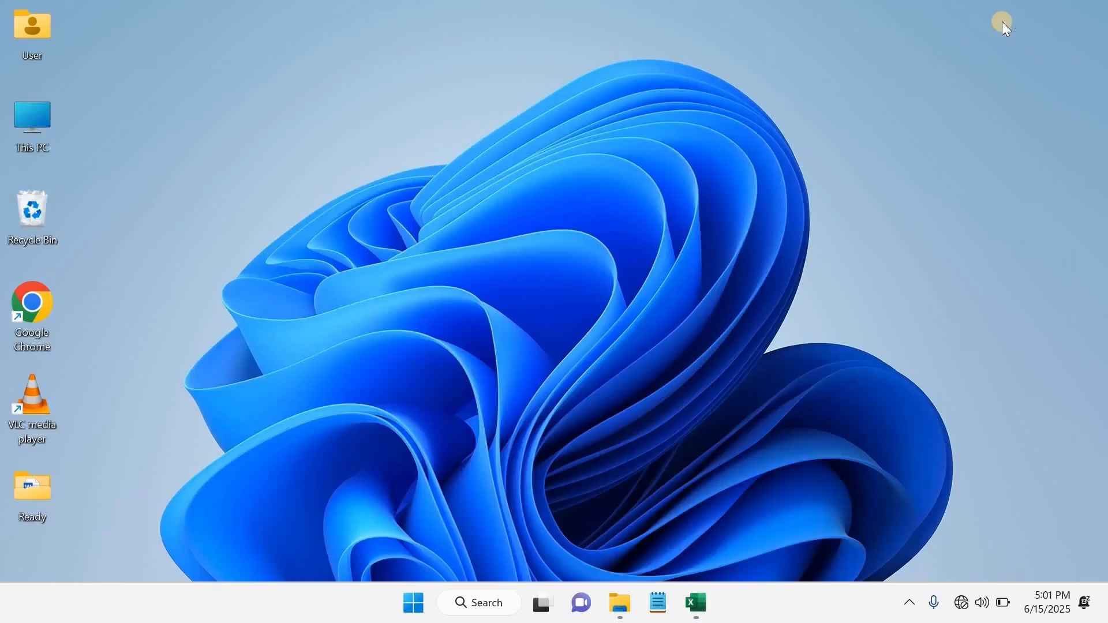